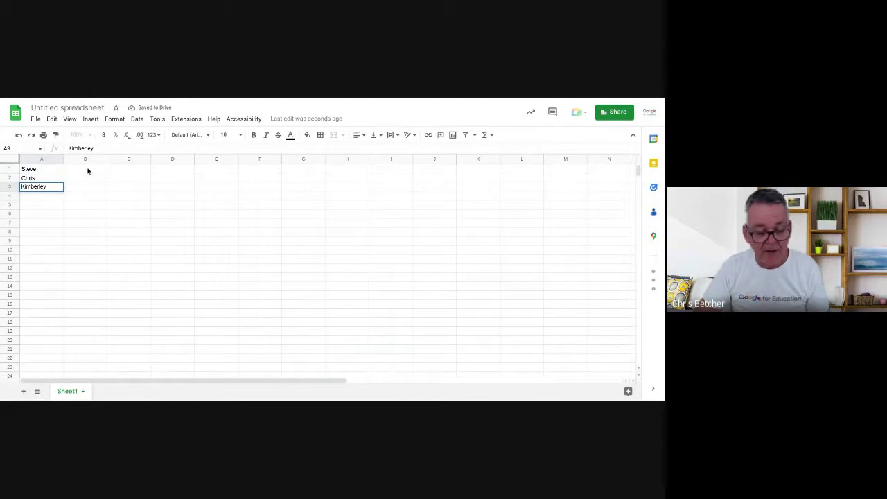
Insert a row above the list of names and enter the headers Name, Start and End in A1:C1
right_click(12, 169)
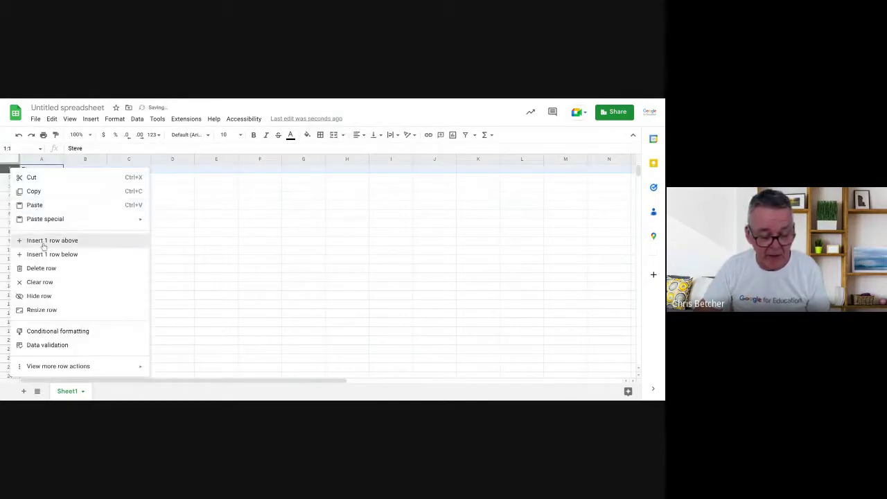
click(43, 241)
text(Name)
key(Tab)
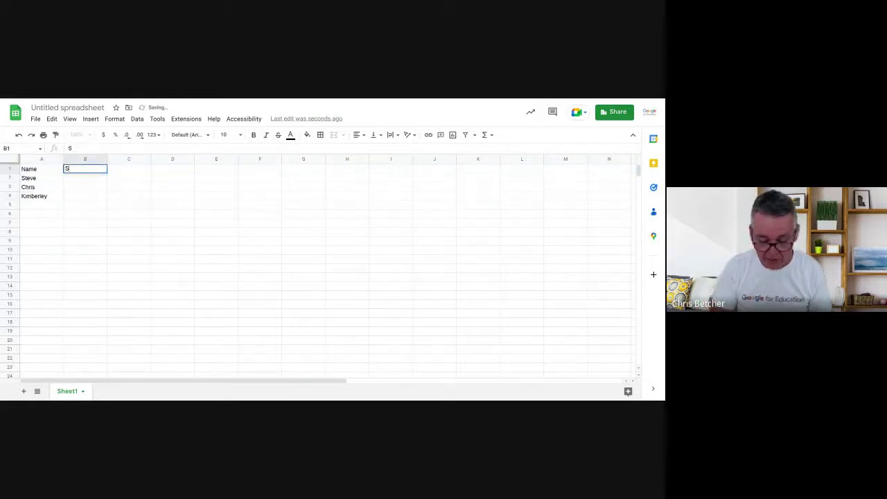
text(Start)
key(Tab)
text(E)
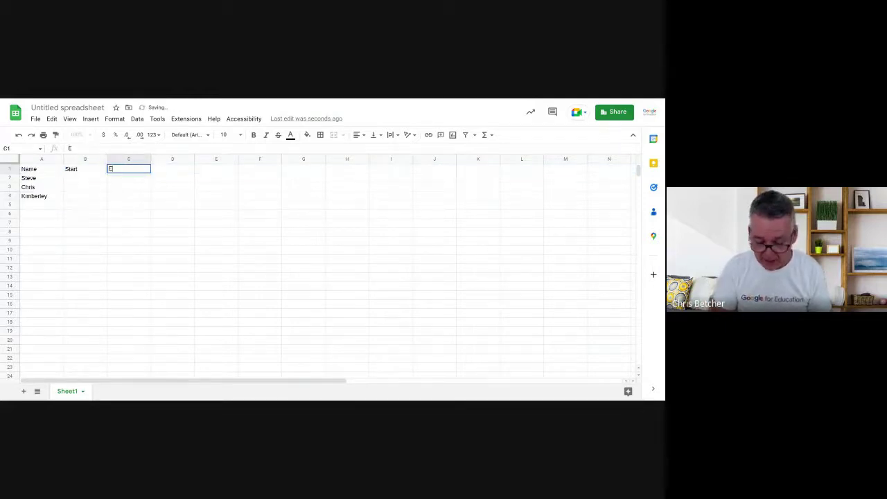
text(nd)
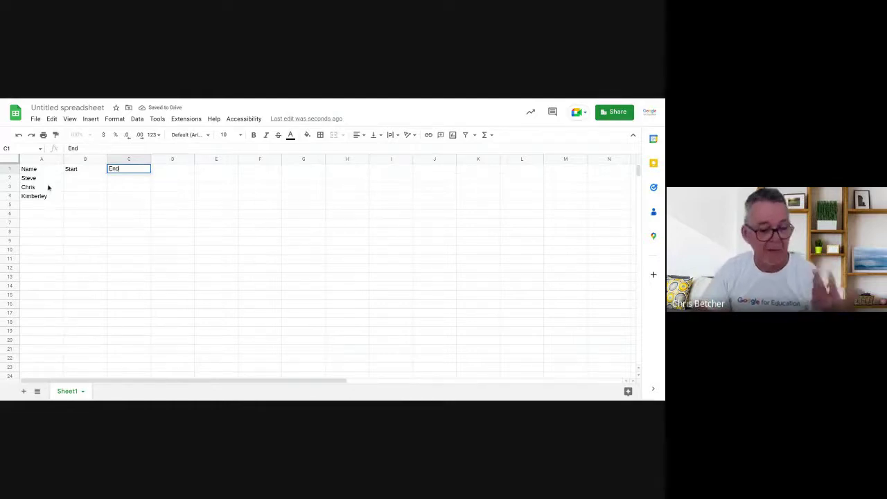
Format the empty cells B2:C4 under Start and End as dates
drag(86, 182, 123, 196)
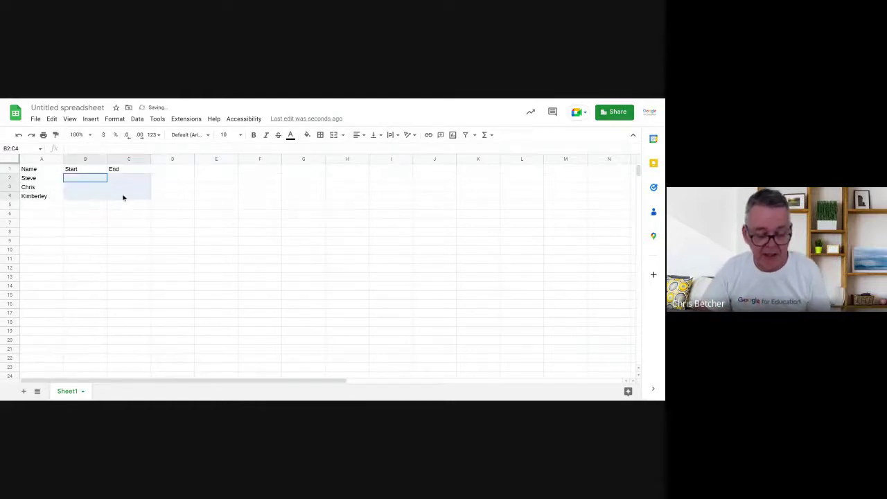
click(115, 119)
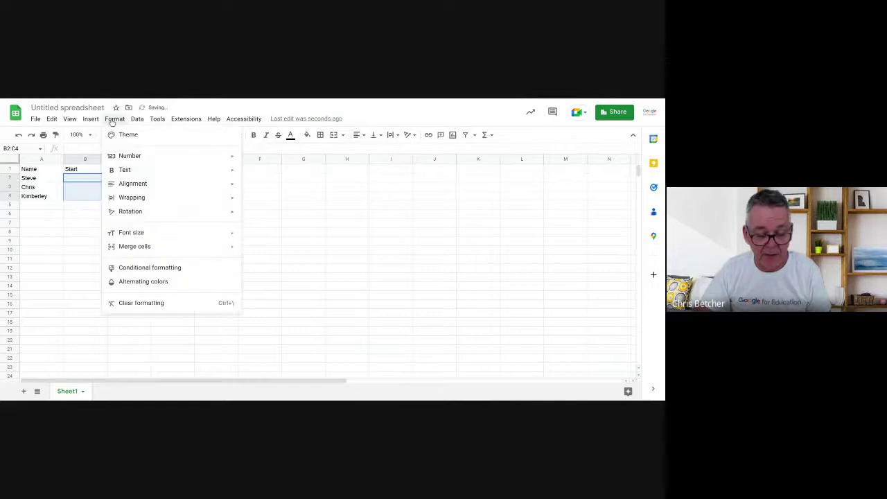
mouse_move(166, 156)
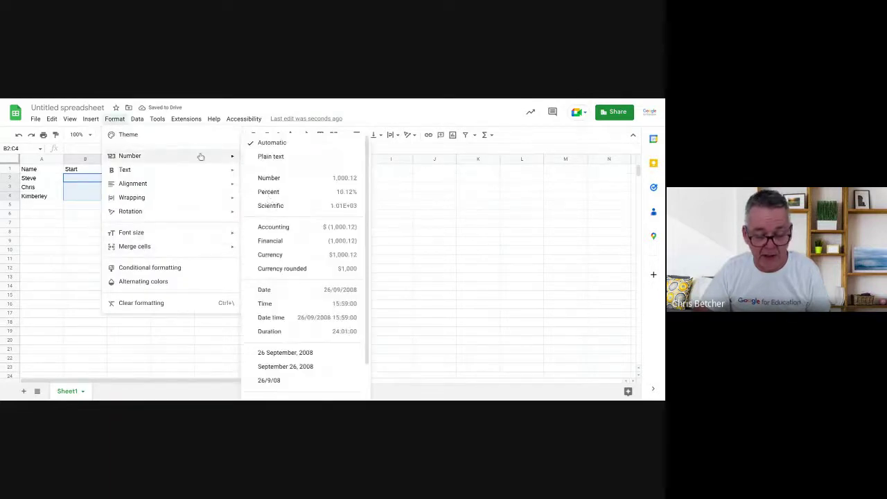
click(278, 289)
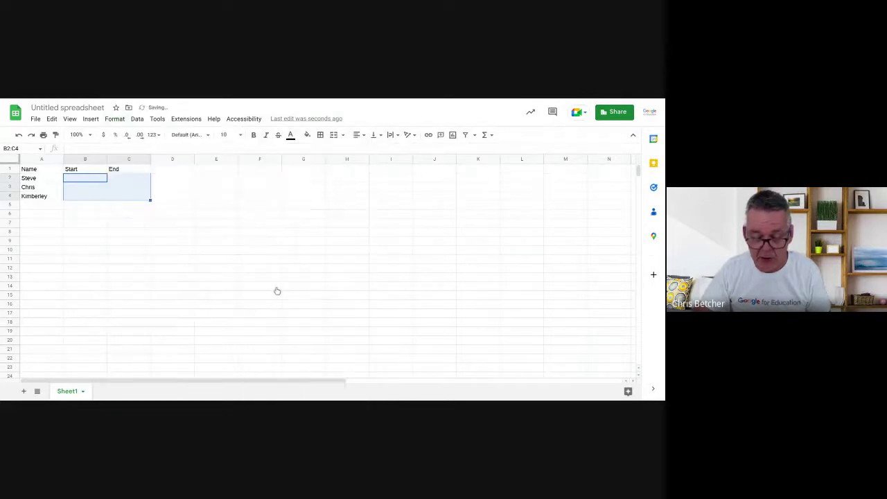
Enter the start date 24/11/2022 and the end date 4/12/22 in row 2
click(87, 180)
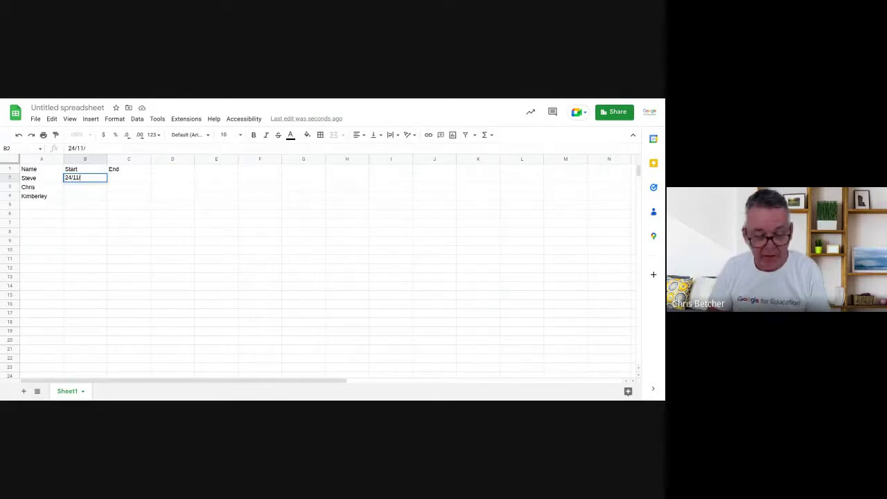
key(Tab)
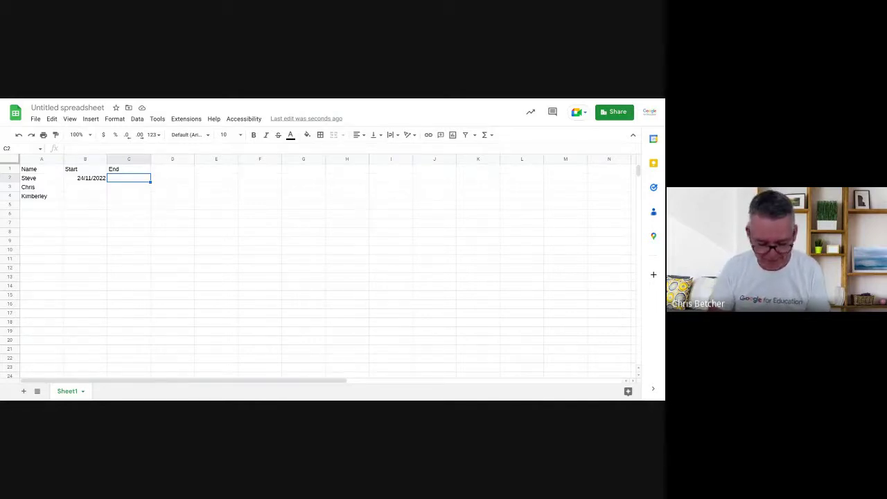
text(4/)
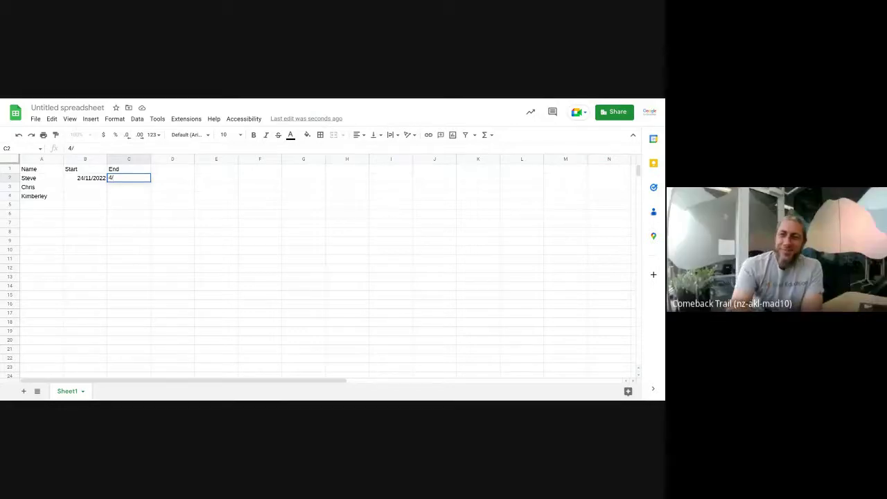
text(12/22)
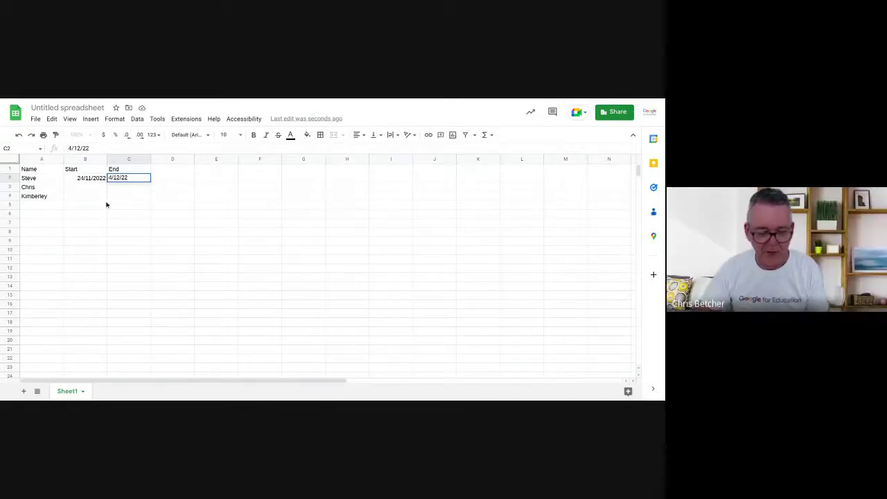
Enter the start date 25/11/22 and the end date 6/12/22 in row 3
click(92, 189)
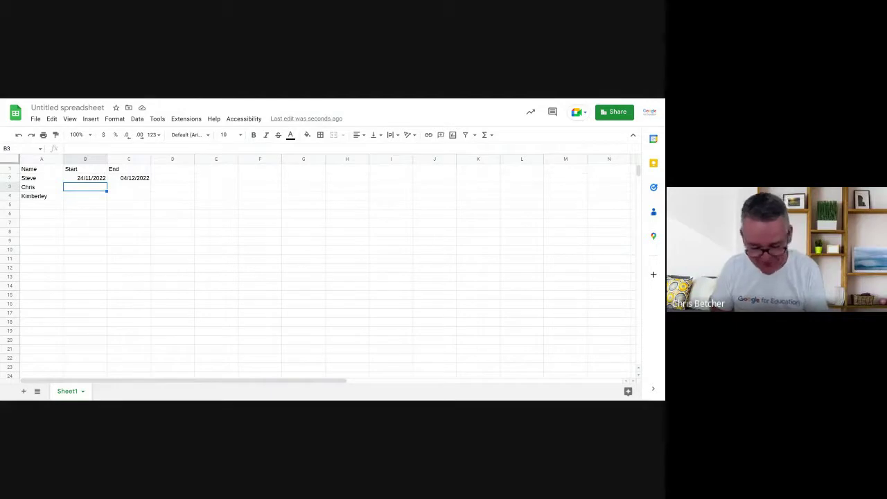
text(25/11/22)
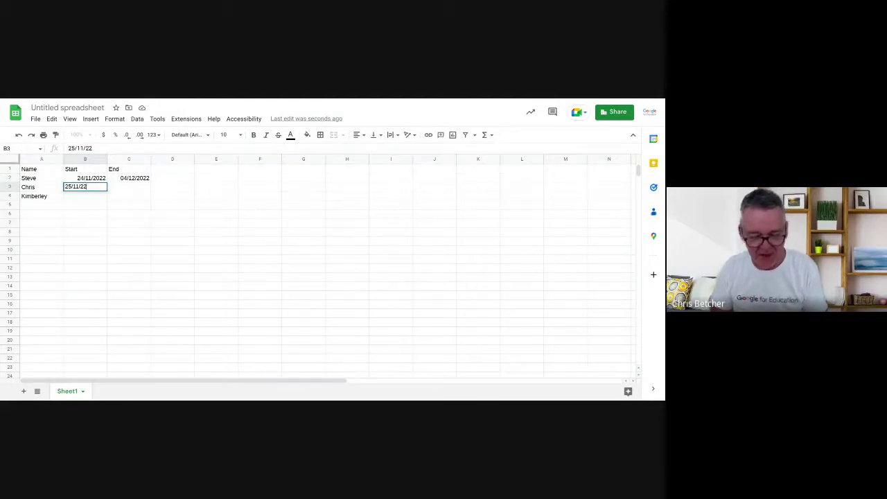
key(Tab)
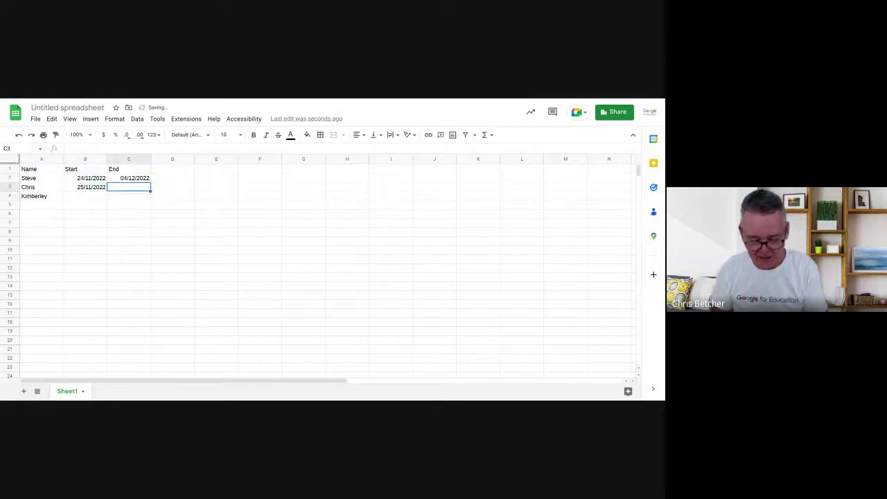
text(6/12)
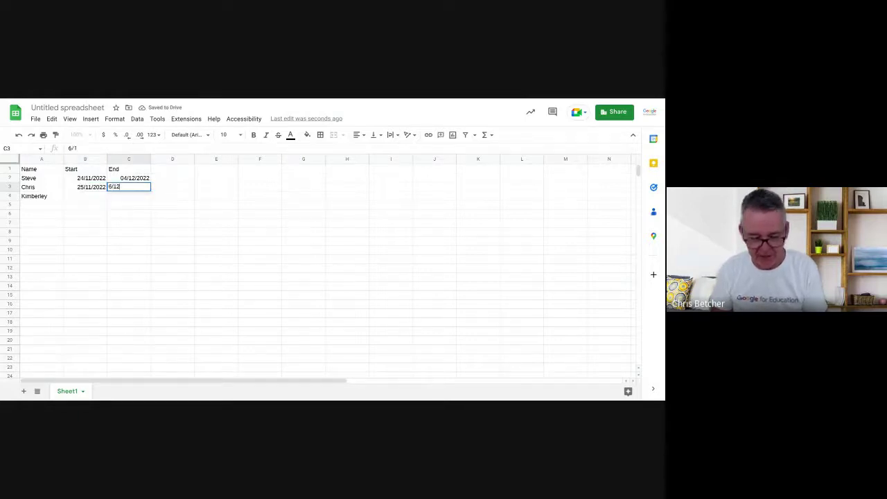
text(/22)
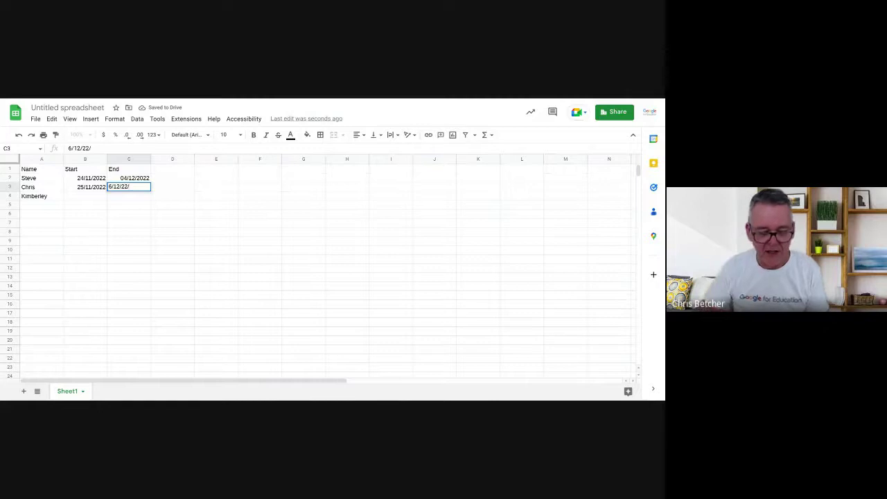
Enter the start date 28/11/22 and the end date 7/12/2022 in row 4
click(89, 199)
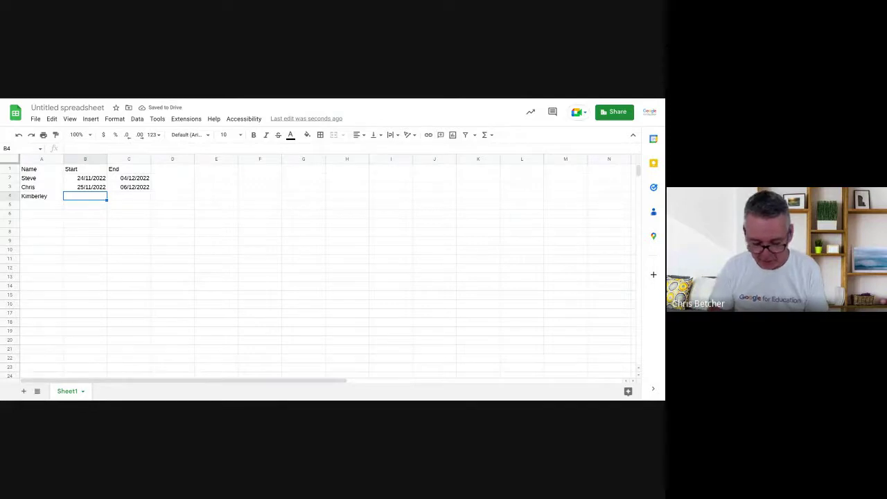
text(28/11/)
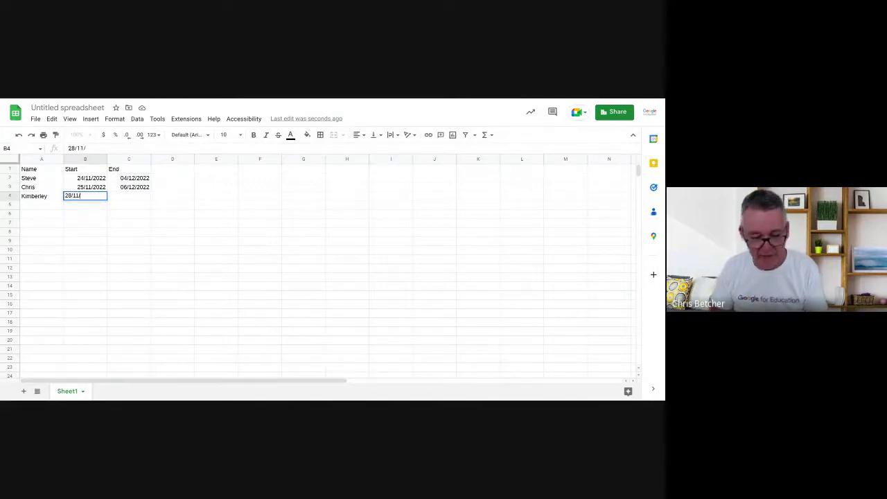
text(22)
key(Tab)
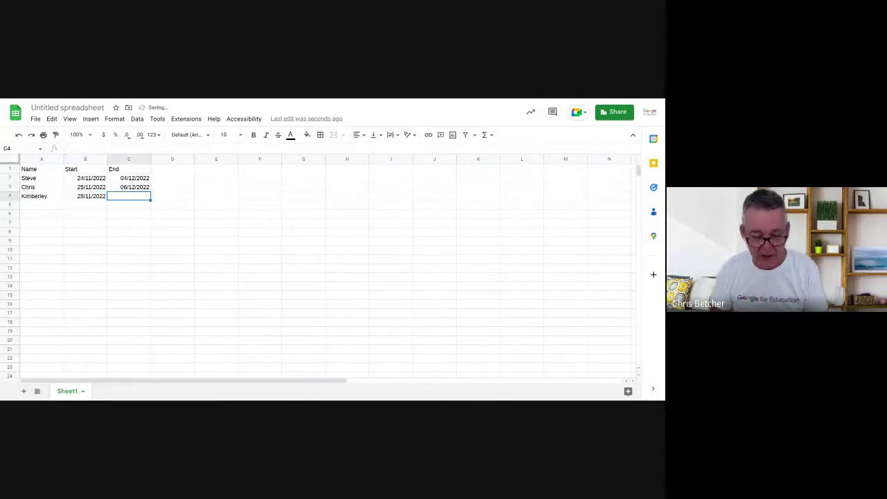
text(7/)
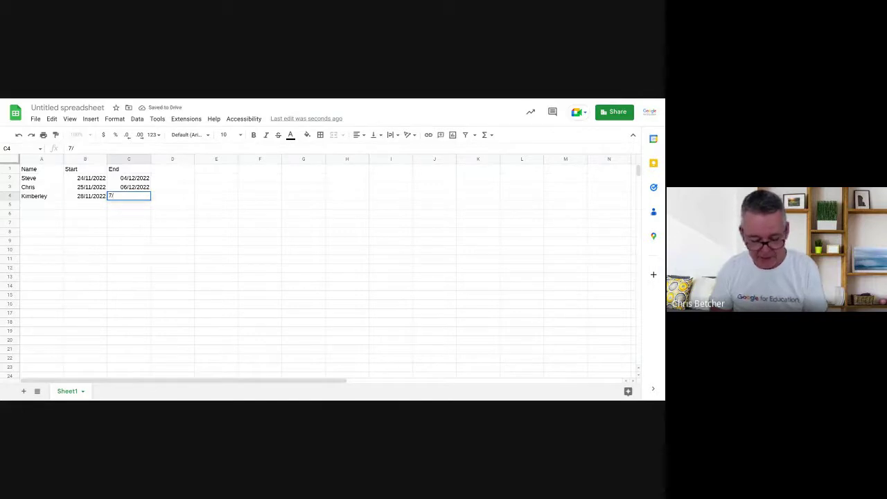
text(12/2022)
key(Return)
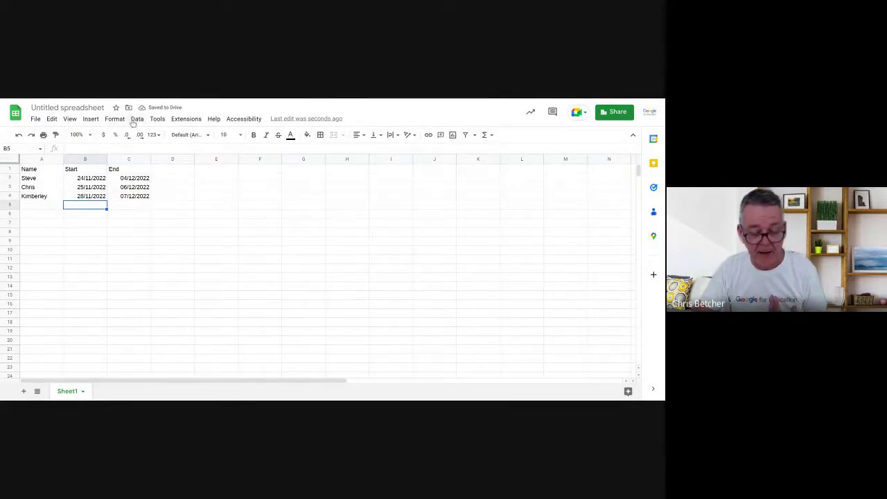
Insert a timeline from the data range Sheet1!A1:C5 and dismiss the introductory tip about cards
click(136, 120)
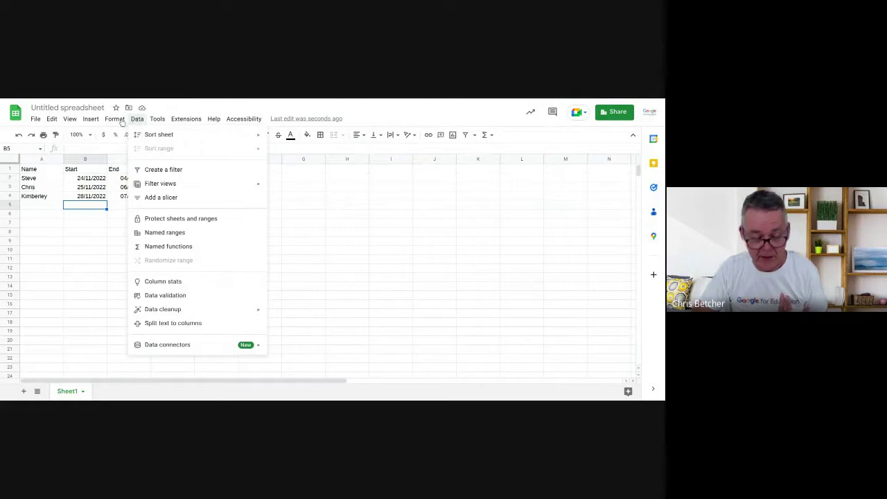
mouse_move(91, 119)
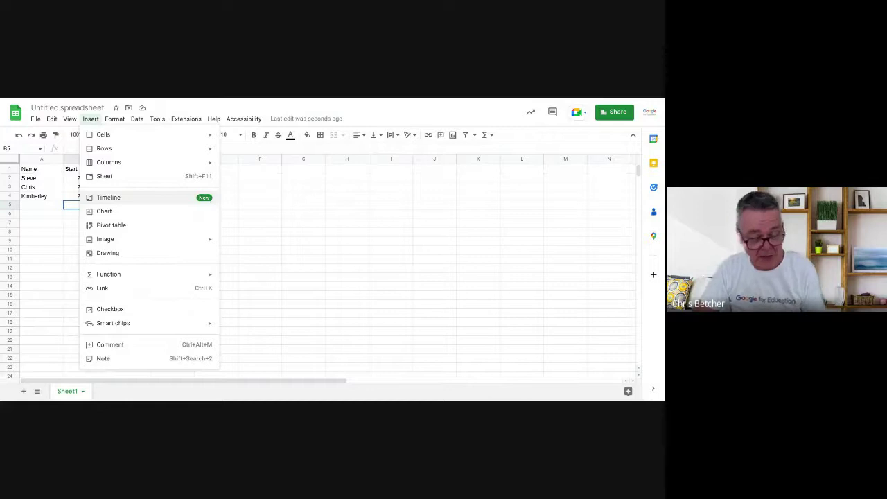
click(116, 200)
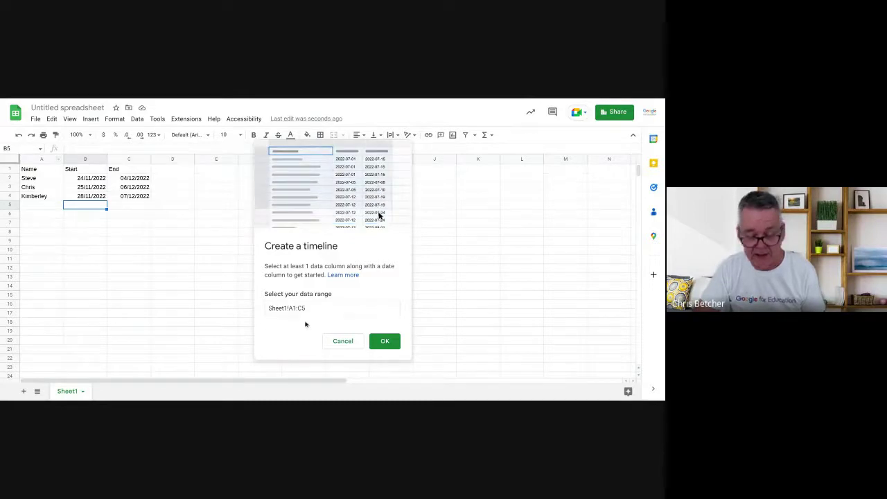
click(384, 342)
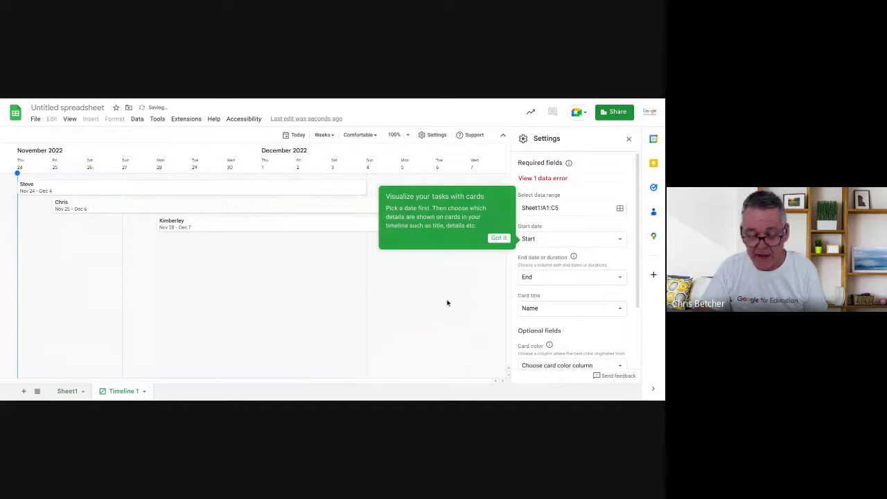
click(500, 238)
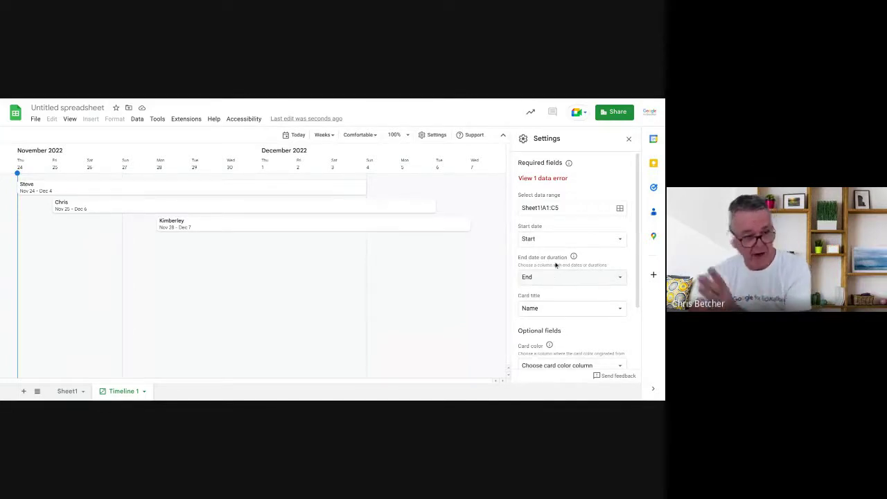
Review the column choices for the timeline's start date and card title, keeping Start and Name
click(567, 239)
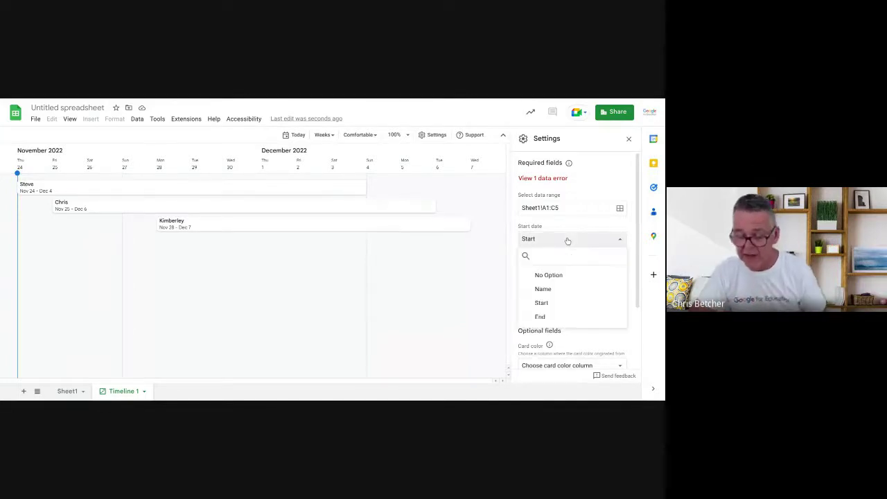
click(555, 303)
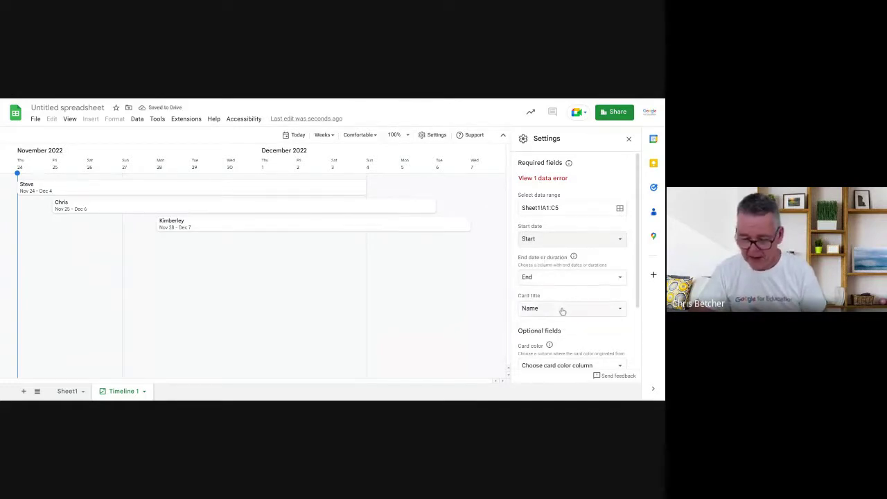
click(562, 309)
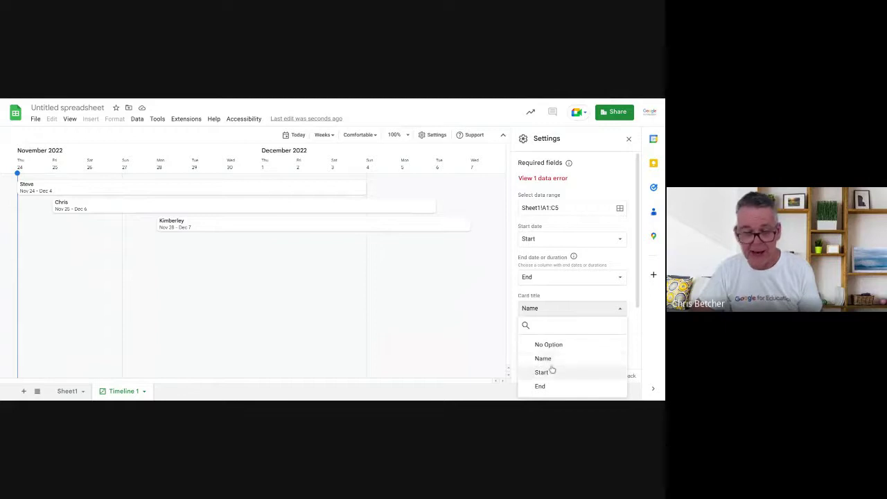
click(550, 311)
Set the timeline's card color column to Name and check the column choices for card group
scroll(563, 298, down, 1)
click(571, 285)
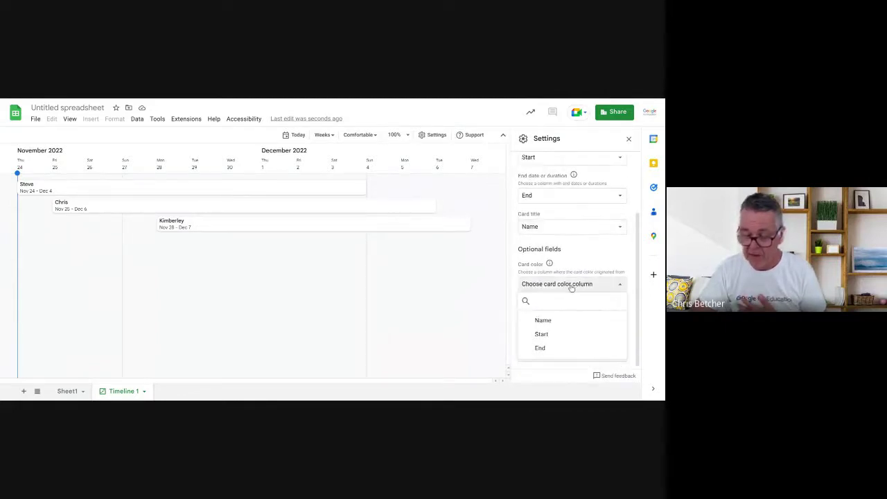
click(551, 322)
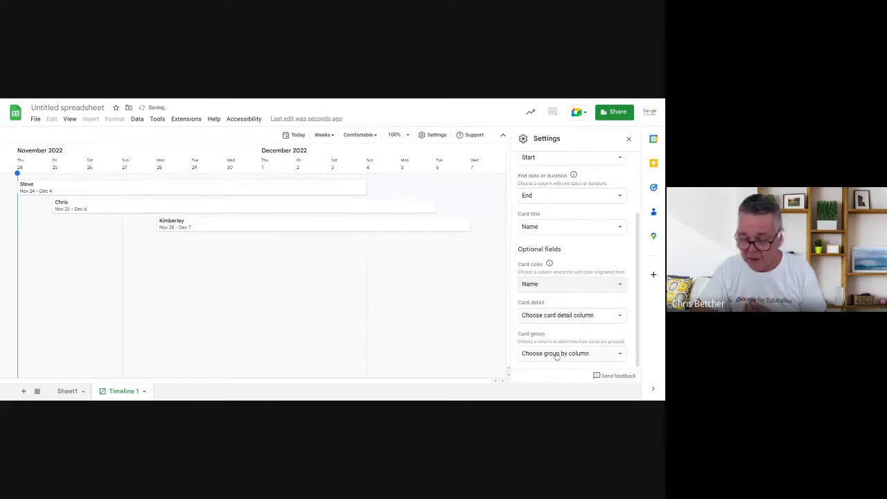
click(555, 355)
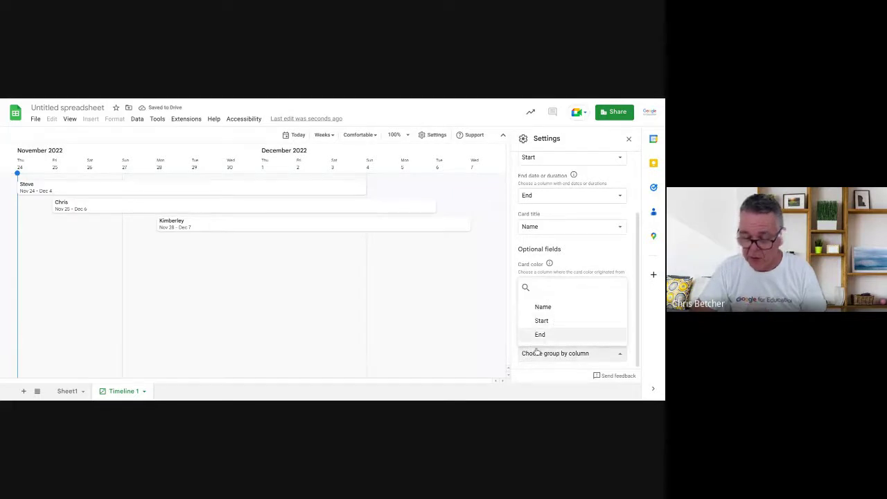
click(483, 332)
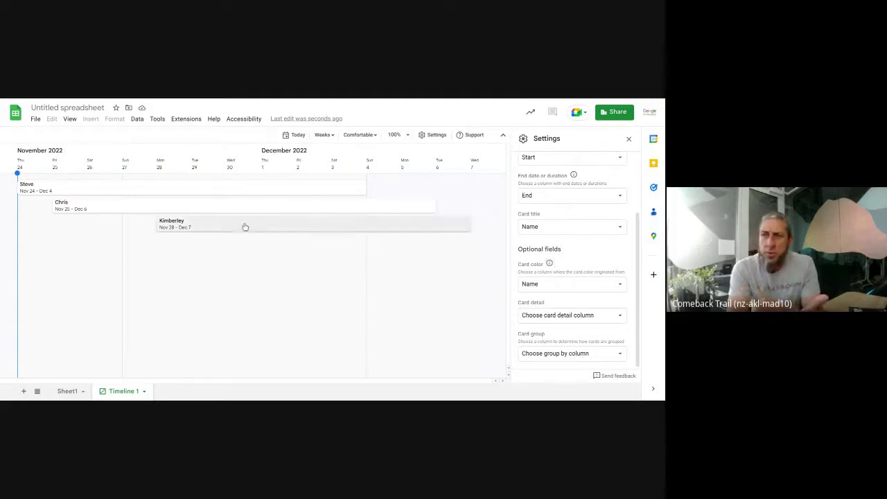
Fill the name cells A2, A3 and A4 on Sheet1 with yellow, green and blue, and check the card colors on Timeline 1
click(68, 391)
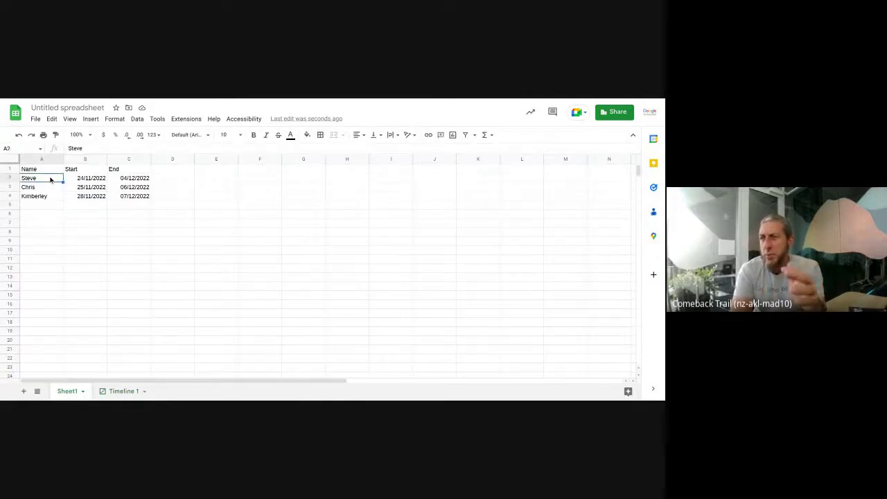
click(308, 136)
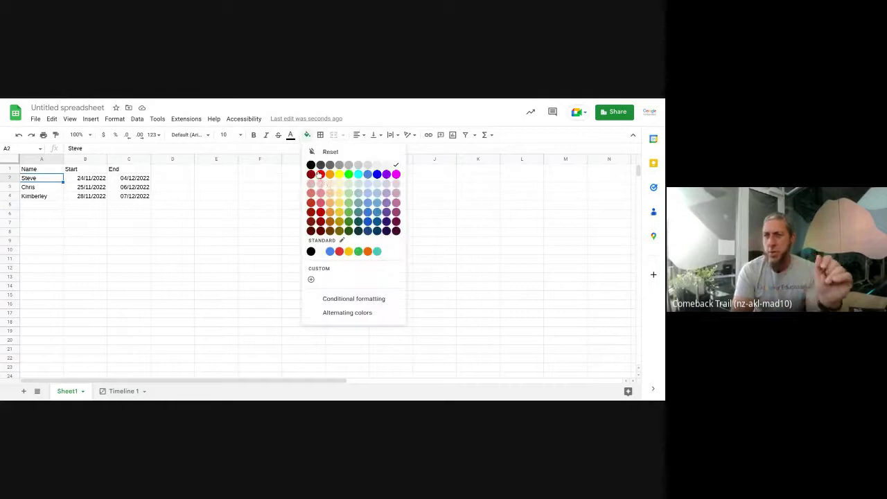
click(43, 188)
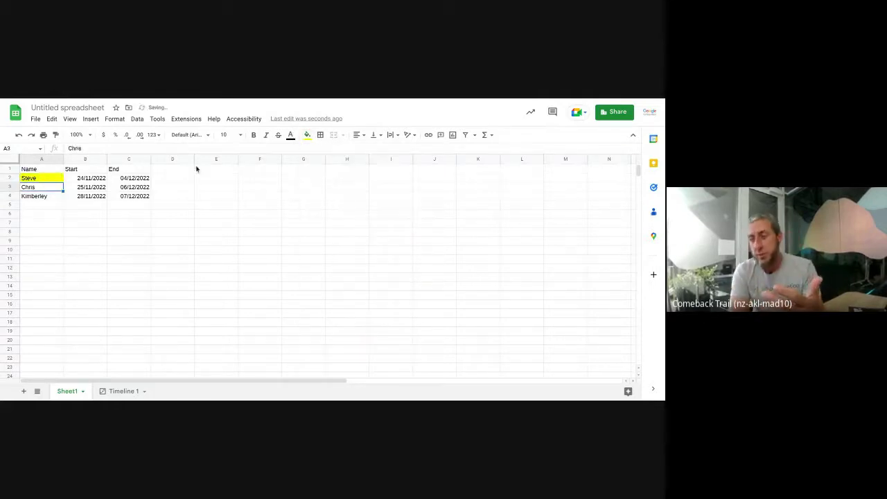
click(307, 135)
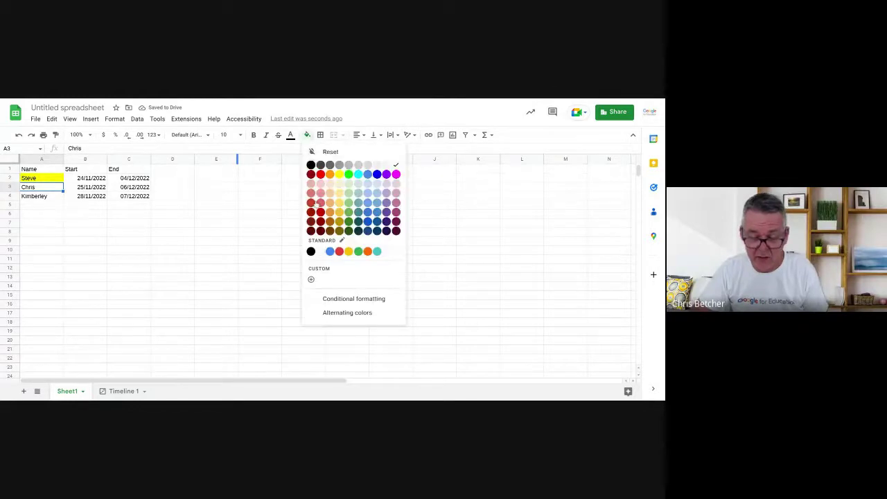
click(350, 202)
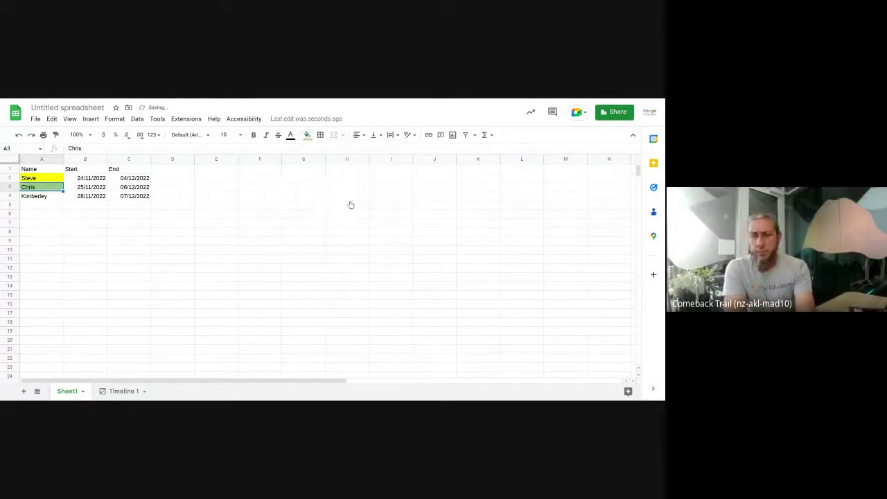
click(45, 197)
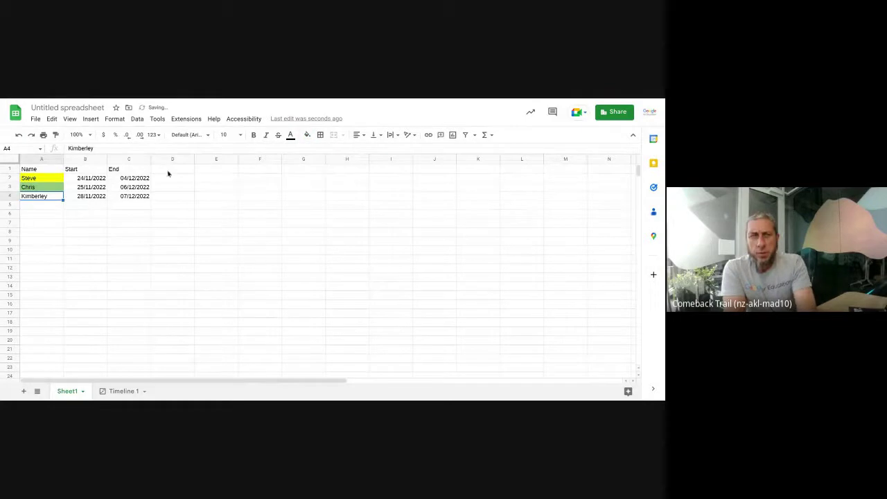
click(307, 135)
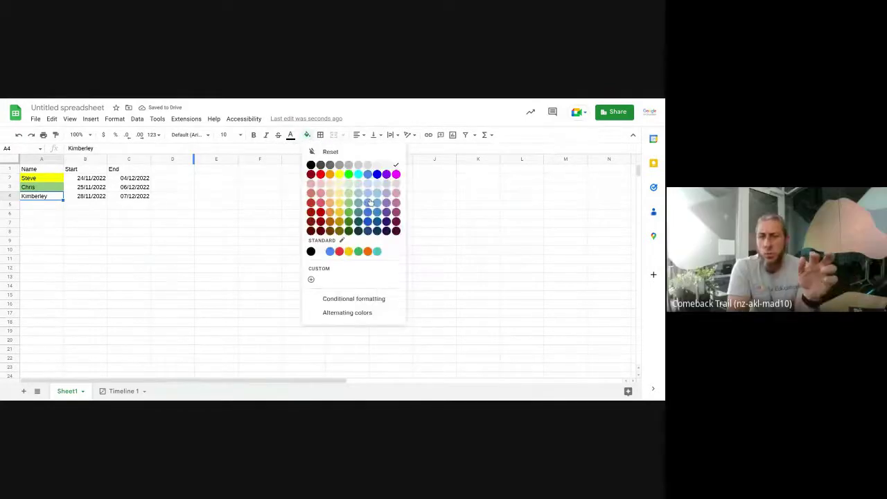
click(369, 201)
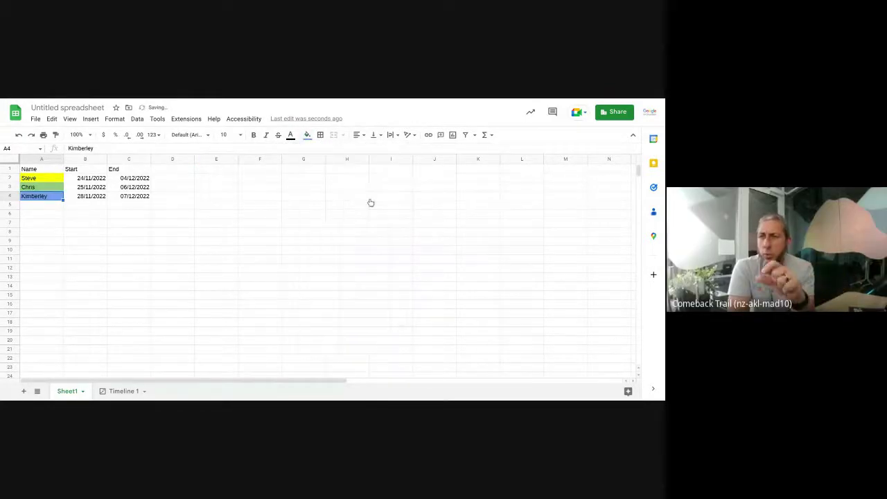
click(123, 392)
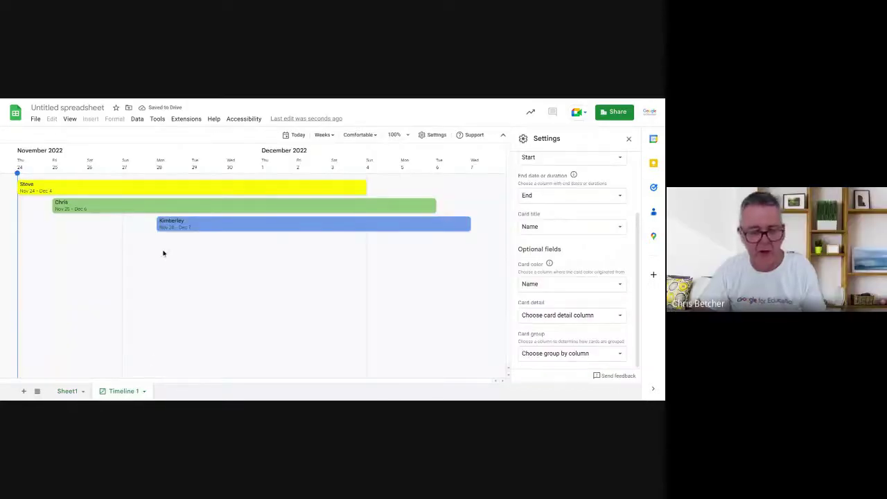
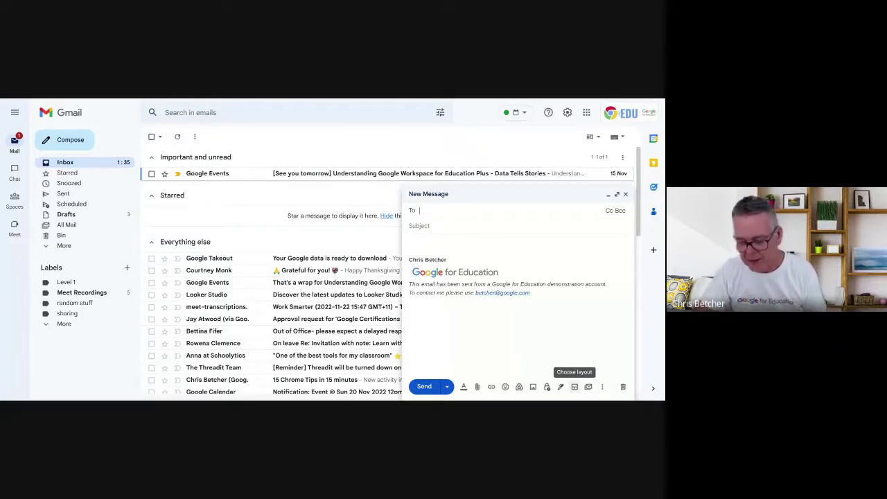
Browse the email layouts for the new message and review the default styling's logo, colour, font, footer and link settings
click(575, 387)
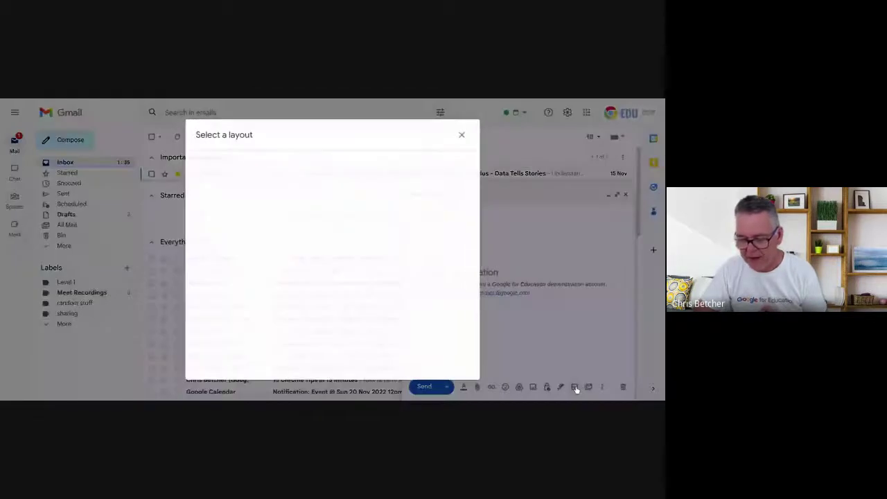
scroll(291, 210, down, 5)
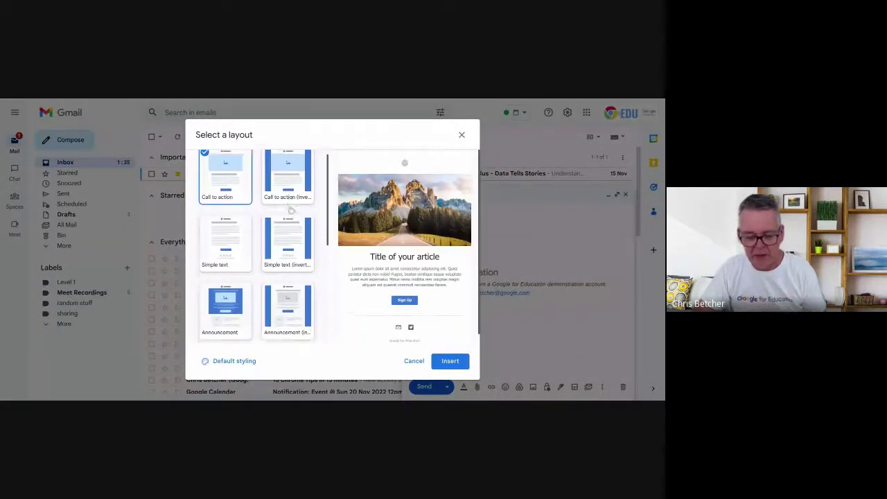
scroll(291, 210, down, 2)
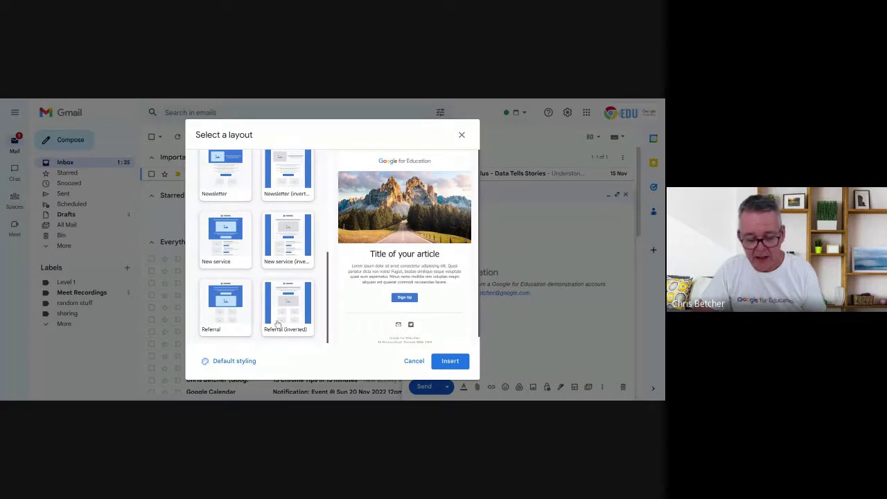
click(229, 361)
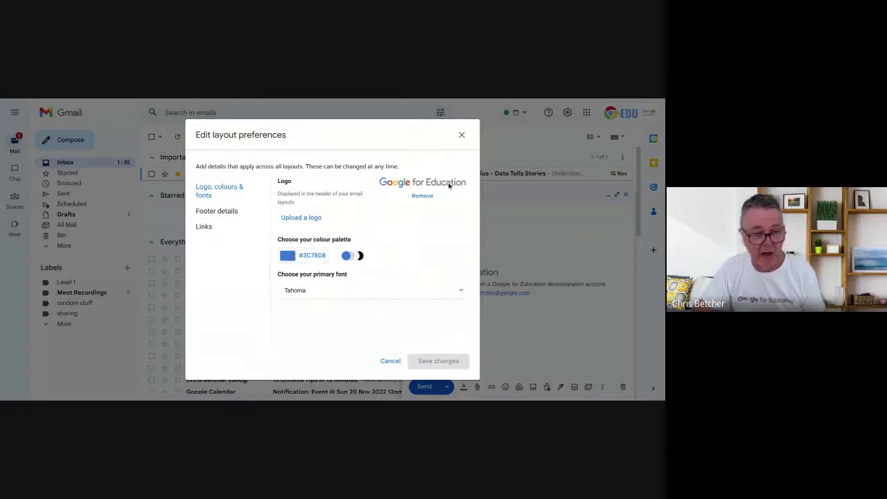
click(218, 214)
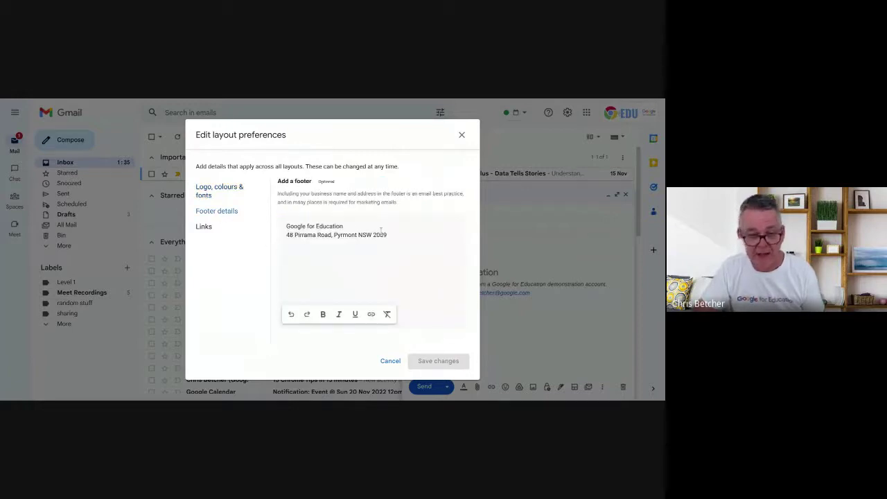
click(204, 228)
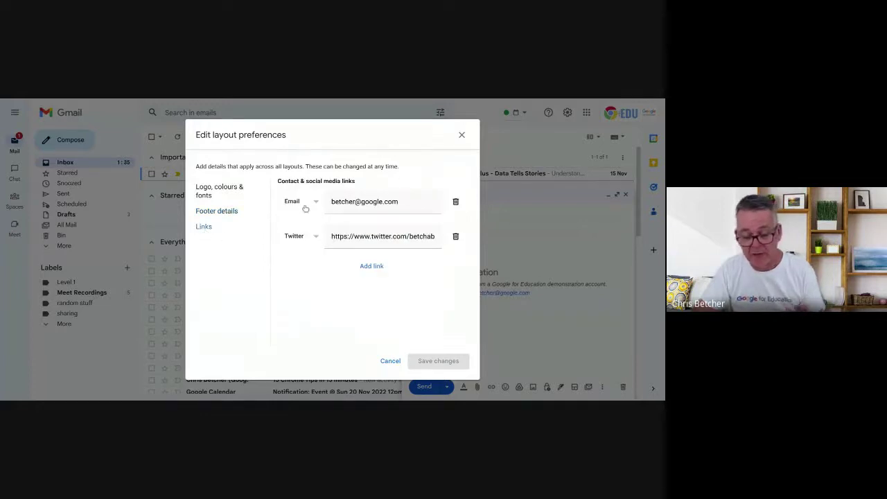
Try adding another contact link, check its link types, and remove it, leaving the layout preferences without saving
click(389, 269)
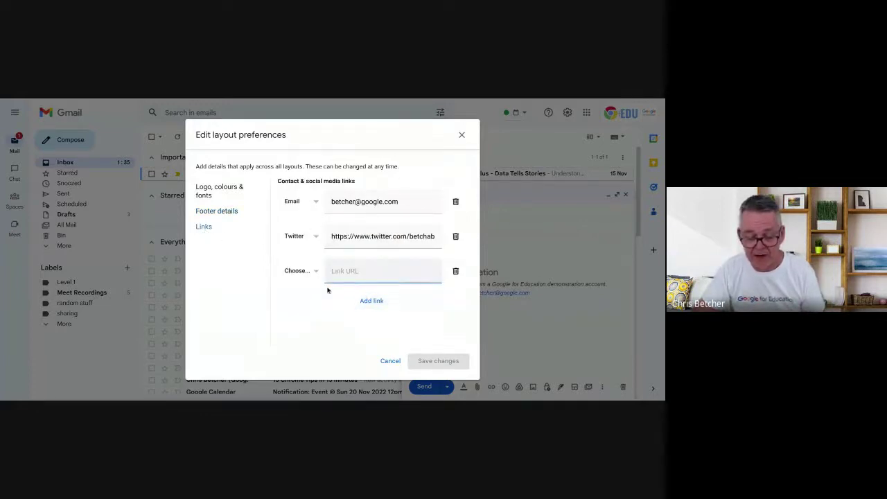
click(314, 272)
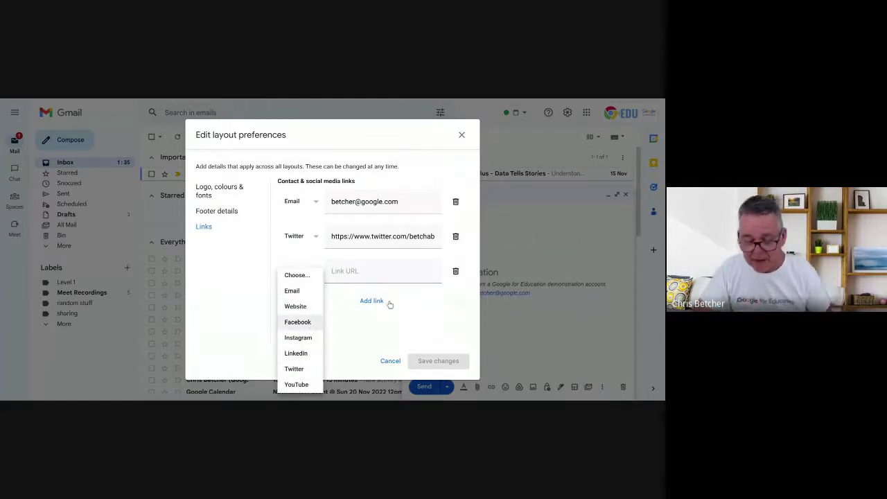
click(364, 337)
click(457, 273)
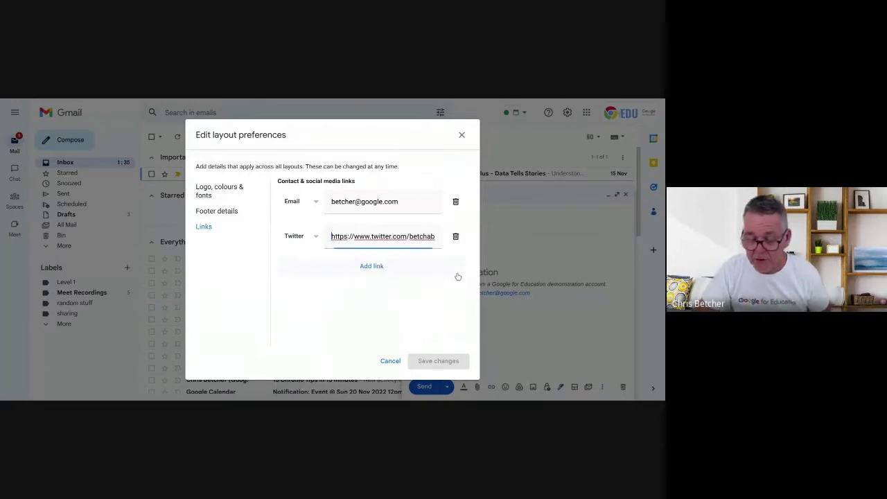
click(391, 361)
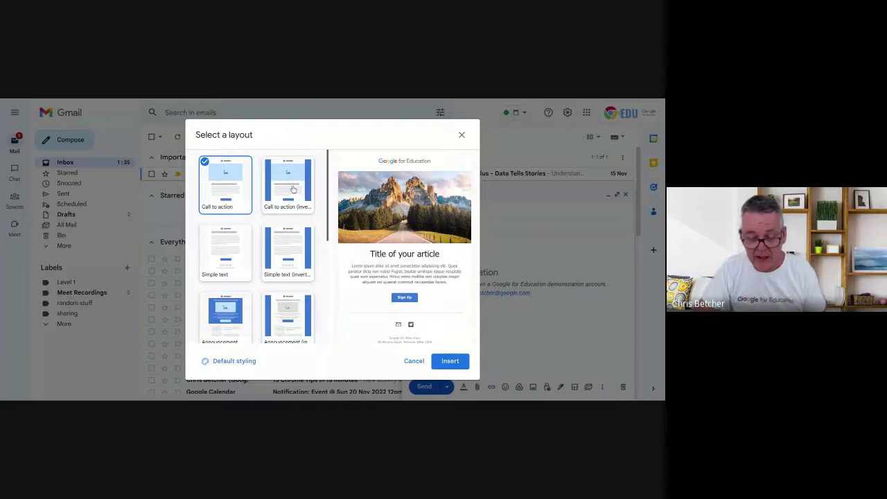
Try out the Call to action (inverted) layout in the message, inspect its sections and Sign Up button, and discard the draft
click(295, 192)
click(451, 361)
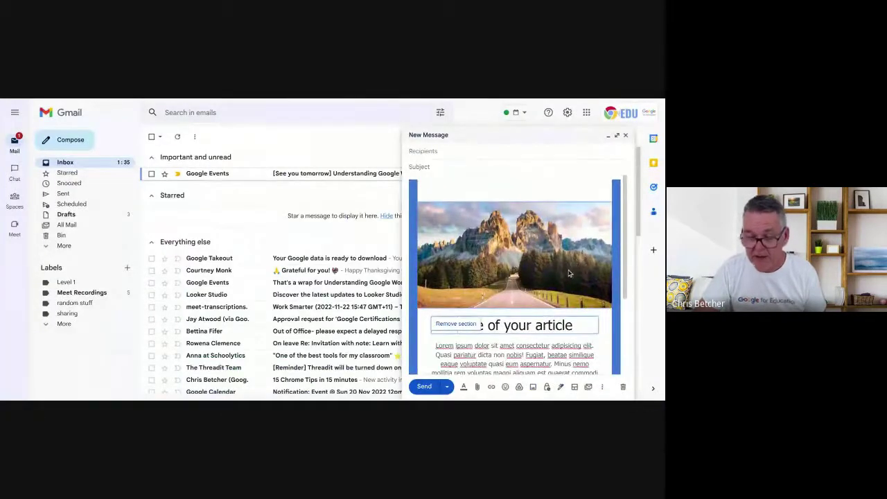
scroll(562, 277, down, 3)
scroll(560, 277, up, 3)
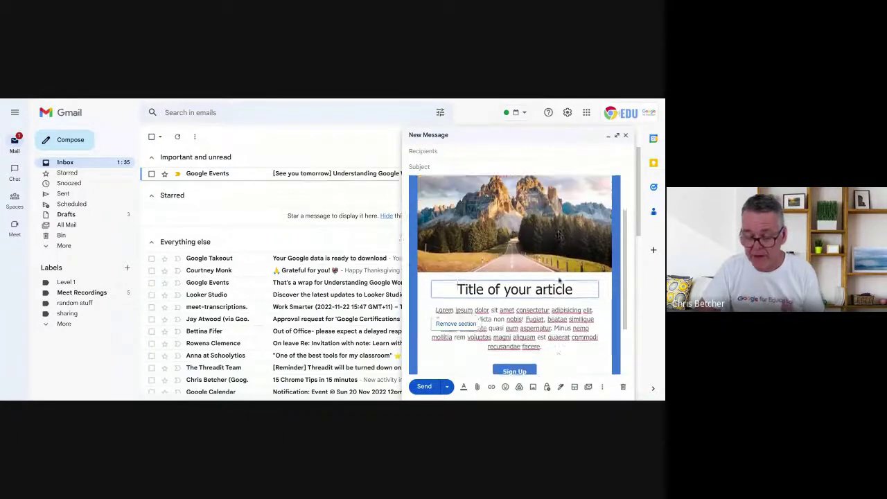
scroll(559, 264, down, 3)
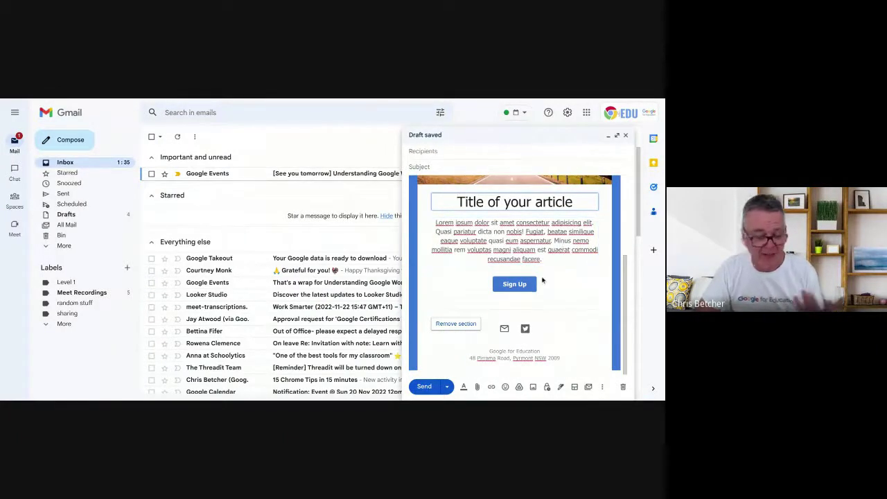
click(515, 283)
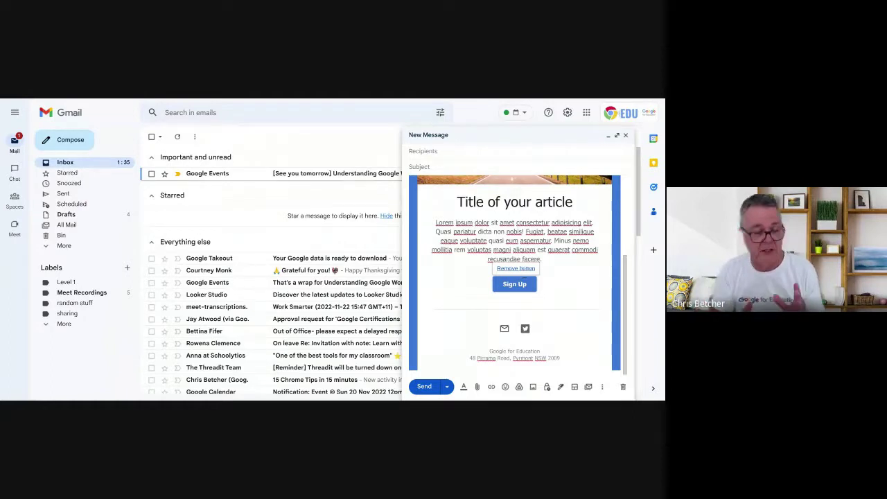
scroll(525, 285, up, 3)
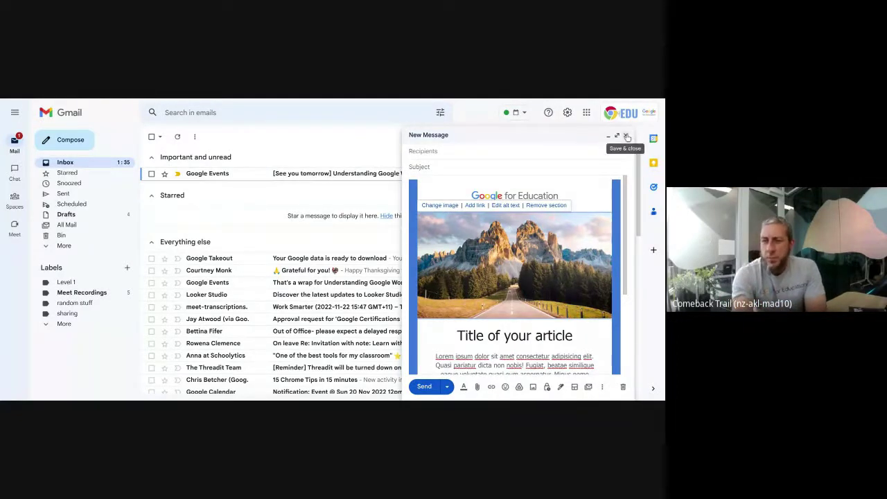
click(623, 387)
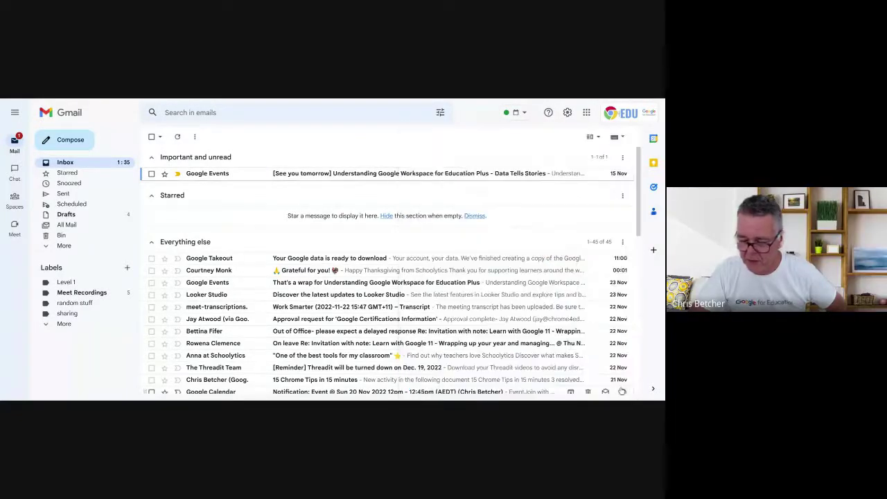
Start a new message and address it to three contacts picked from the recipient suggestions
click(68, 143)
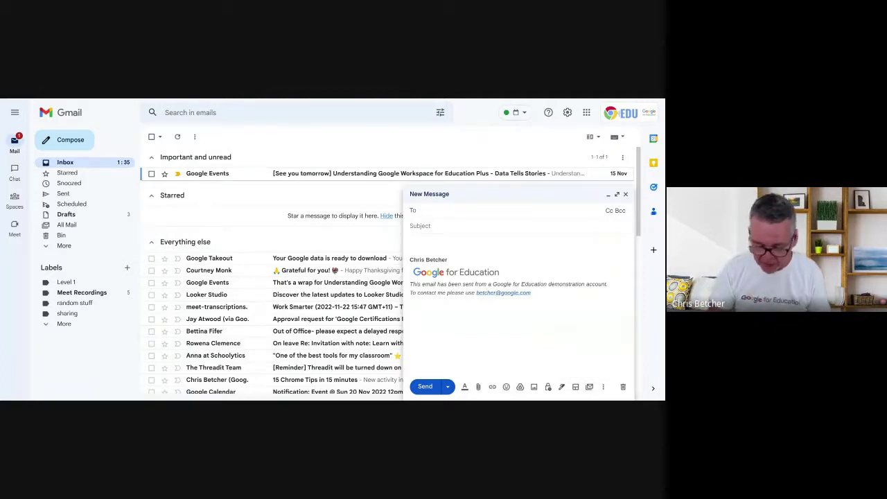
text(kimber)
key(Return)
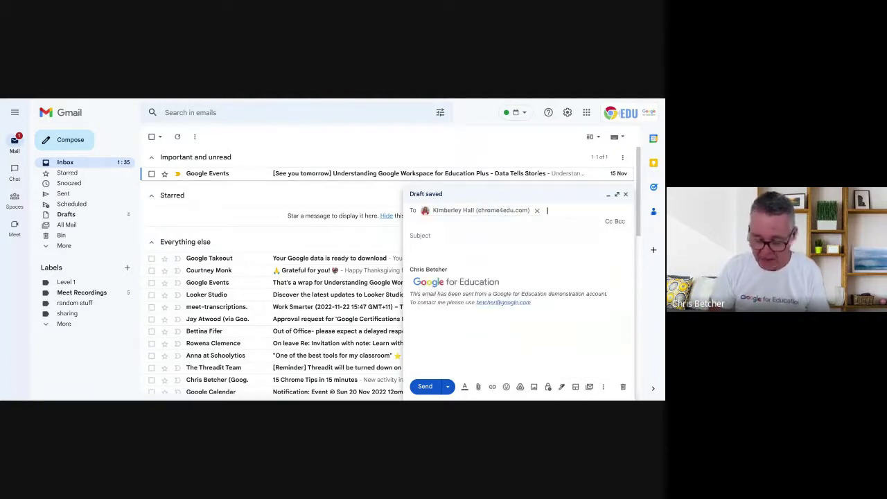
text(steve)
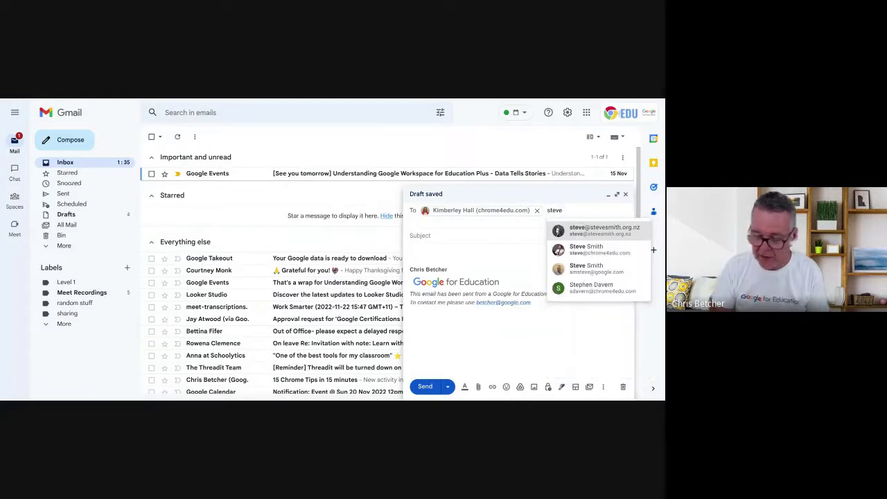
key(Return)
text(rich)
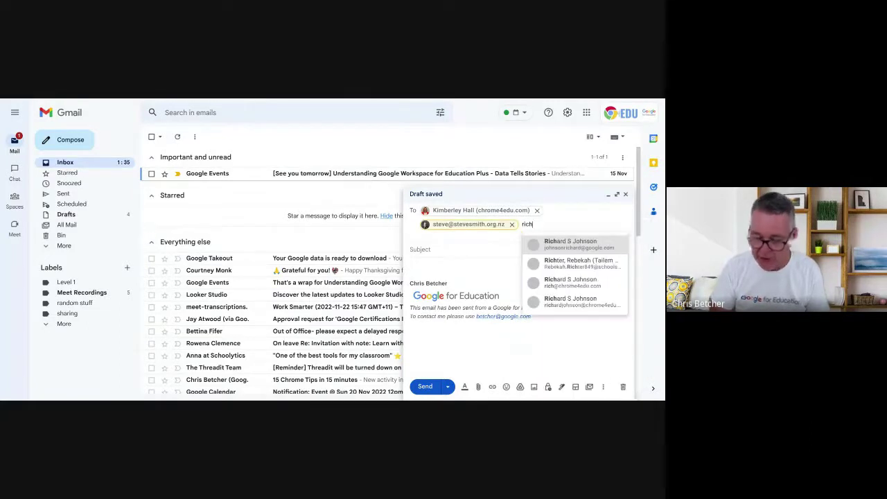
click(558, 283)
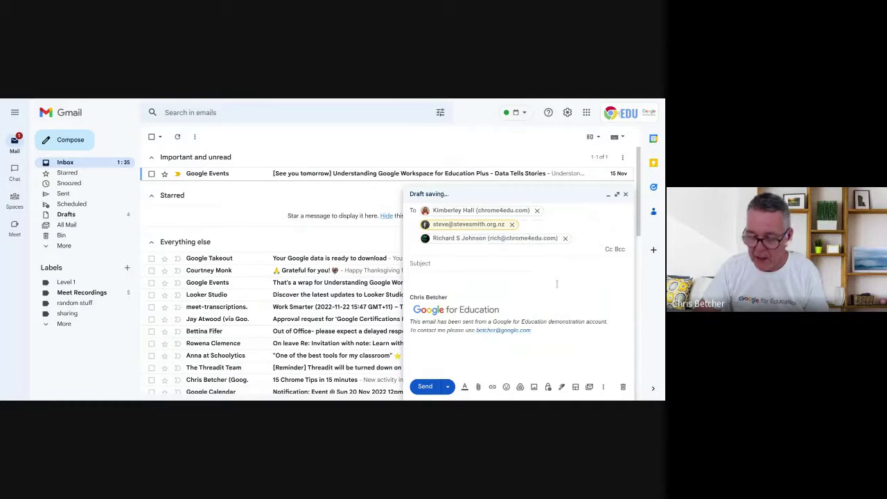
Replace the highlighted external recipient with the same person's chrome4edu.com address and finish the recipient list
click(513, 224)
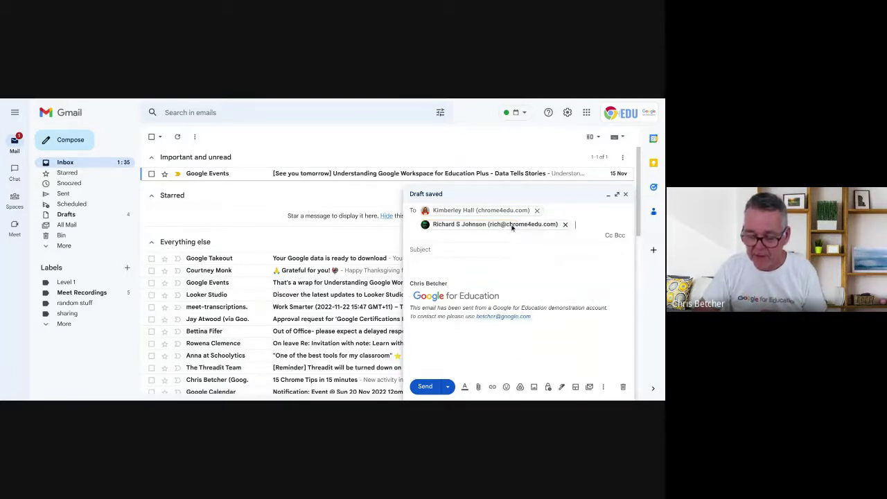
click(583, 225)
text(stev)
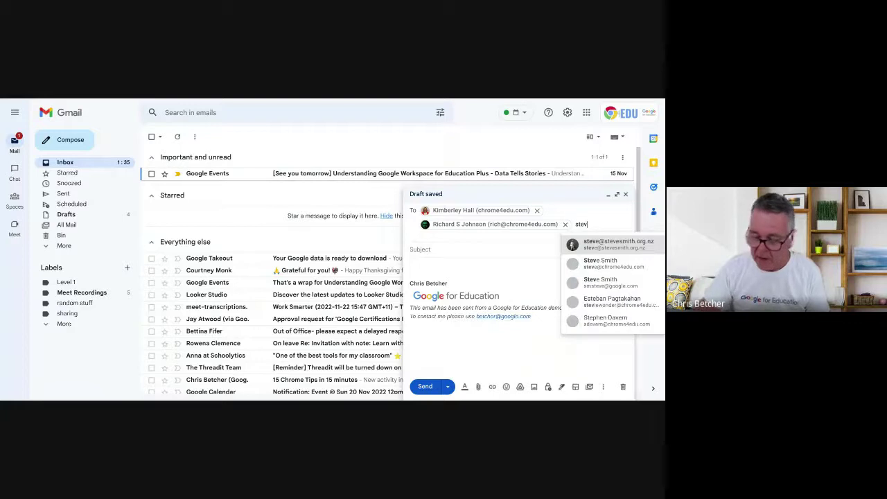
click(603, 271)
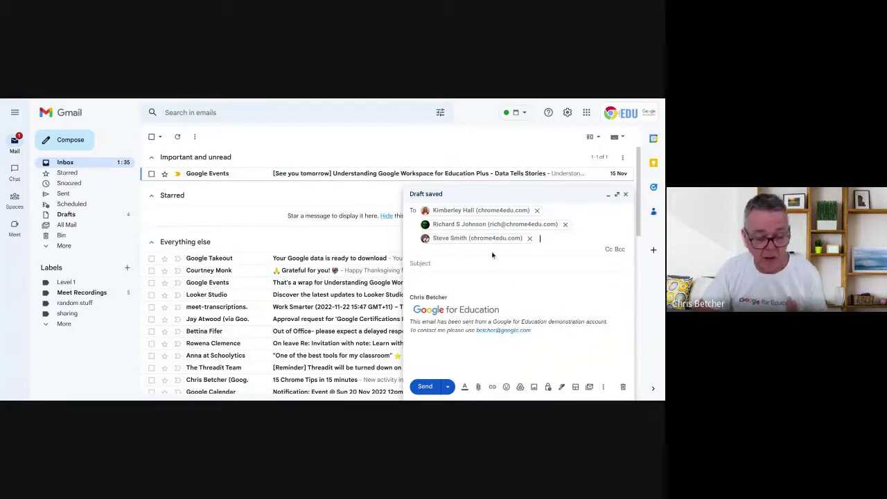
key(Tab)
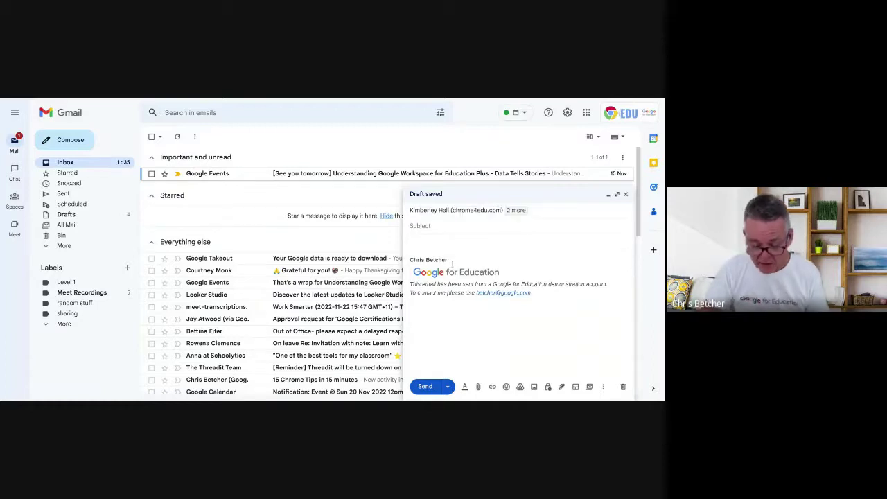
Set the message subject to "Hi" and turn on multi-send mode for the draft
text(Hi)
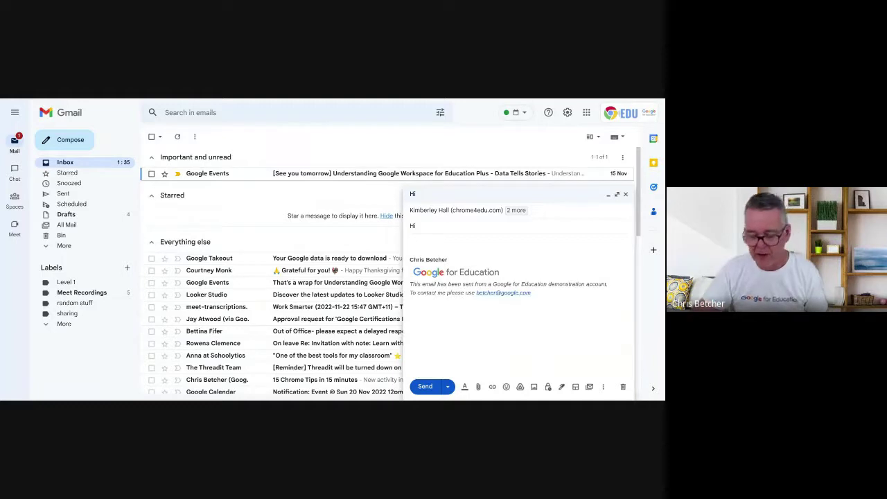
click(590, 387)
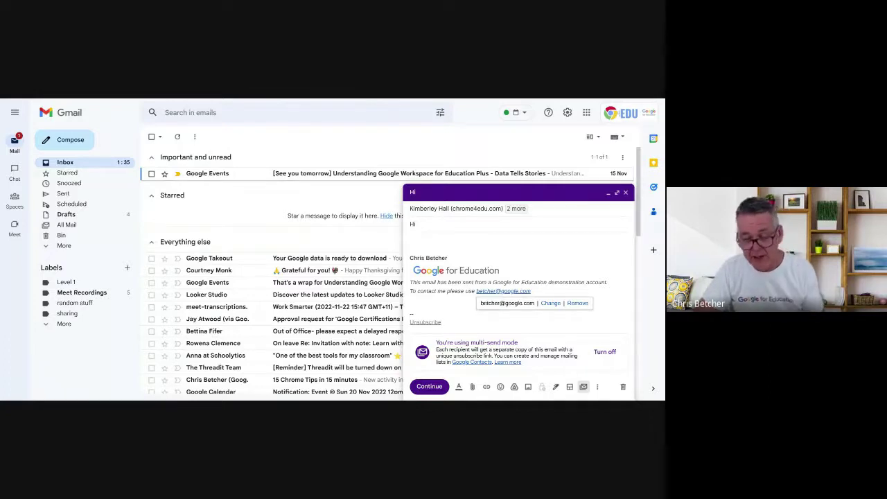
click(423, 239)
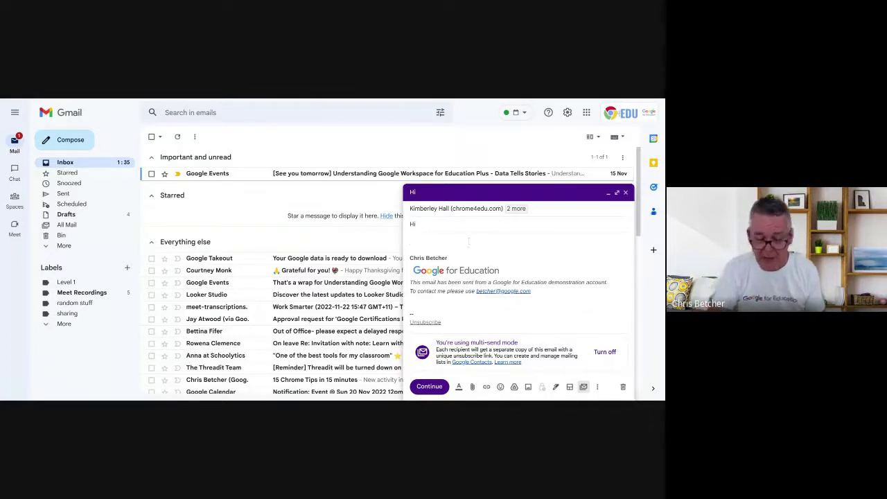
text(@)
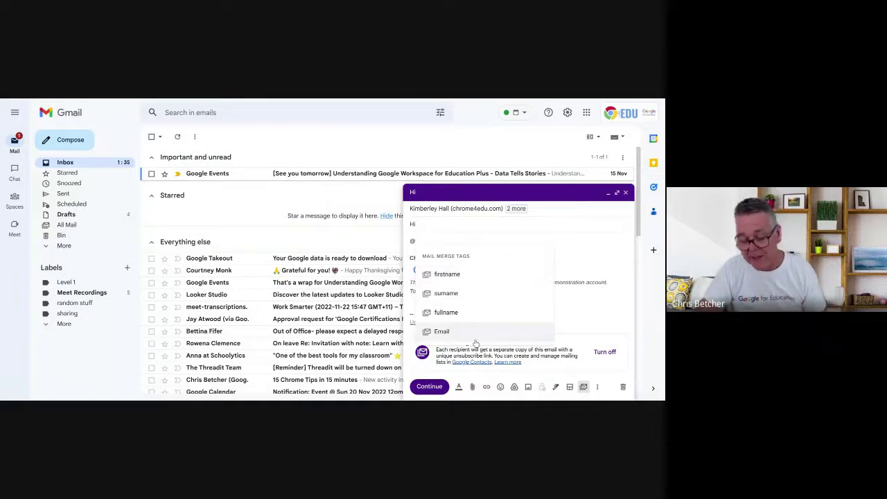
click(447, 274)
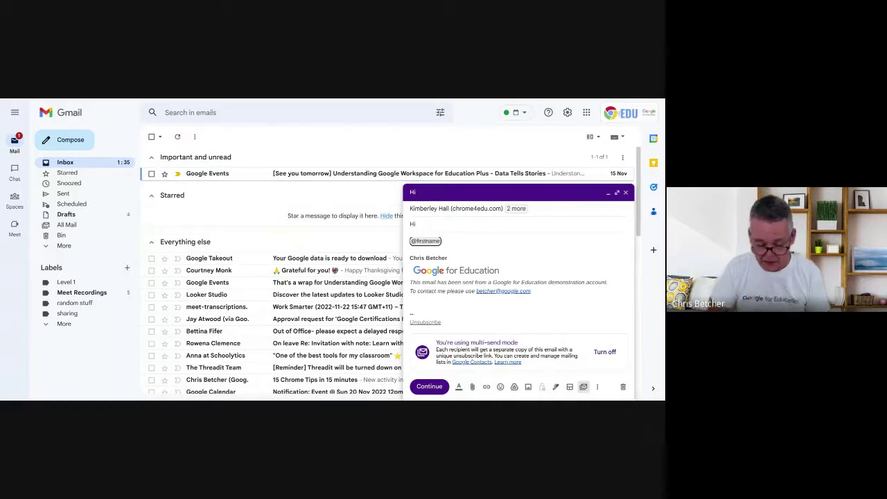
click(464, 240)
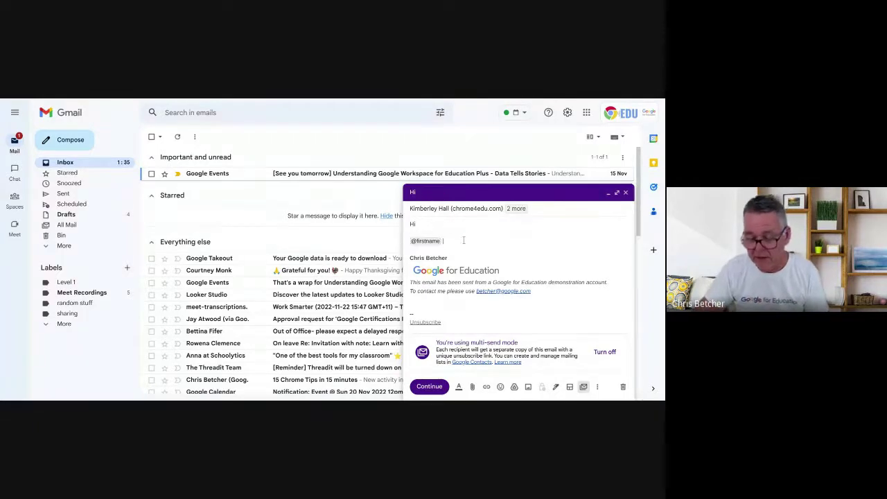
key(BackSpace)
text(Dea)
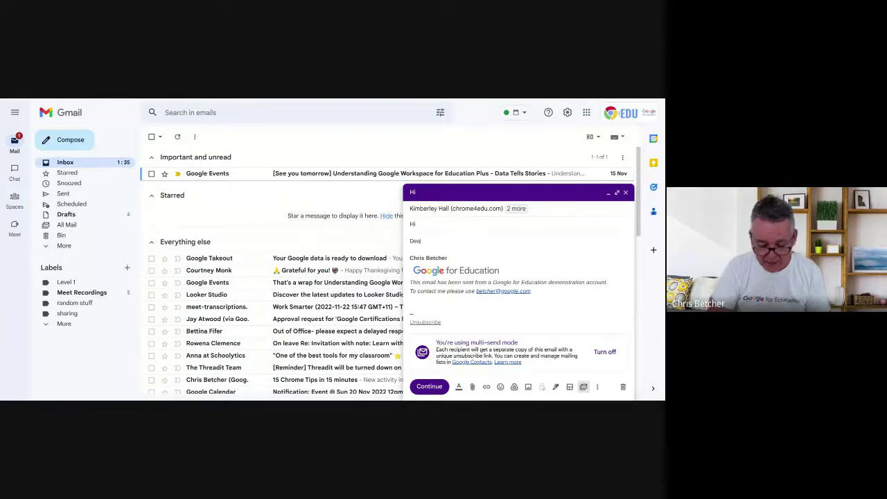
text(r @)
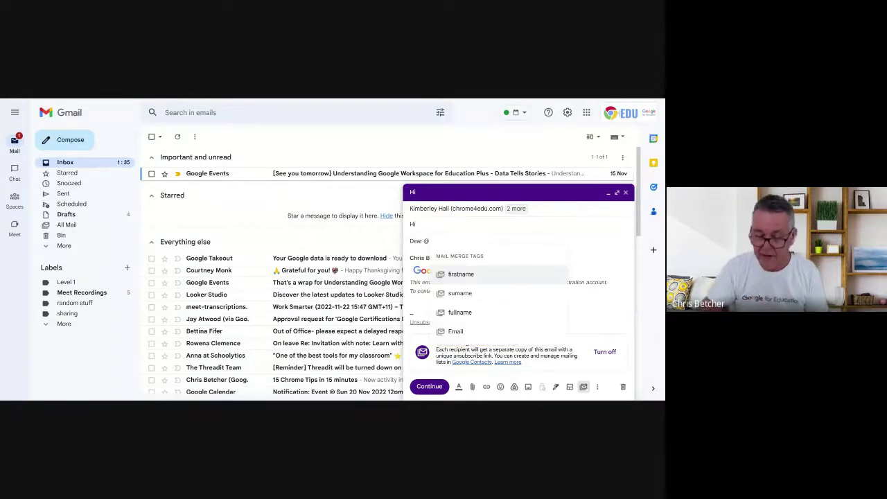
click(470, 274)
text(,)
key(Return)
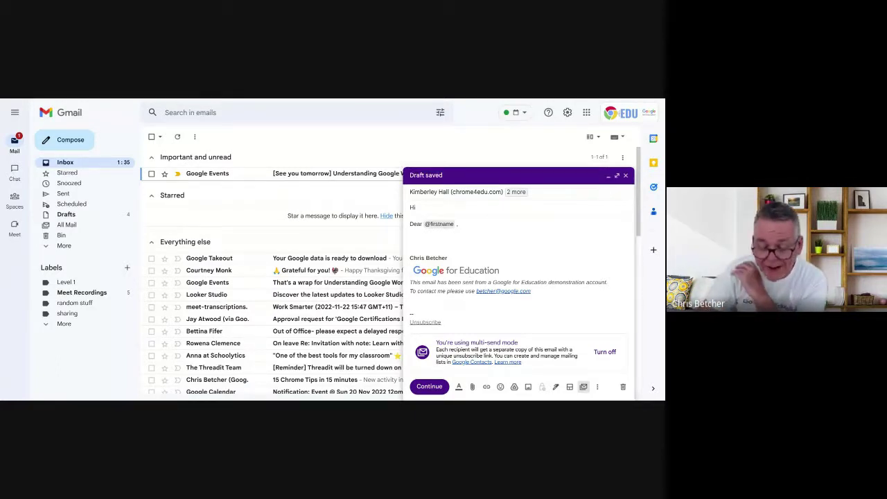
Look through the available mail merge tags on the line below the greeting and discard the draft
text(@)
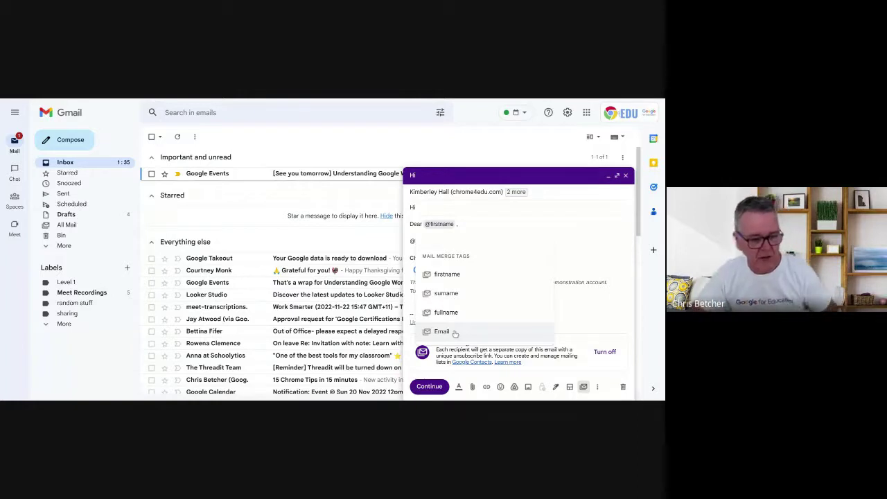
key(Up)
key(Up)
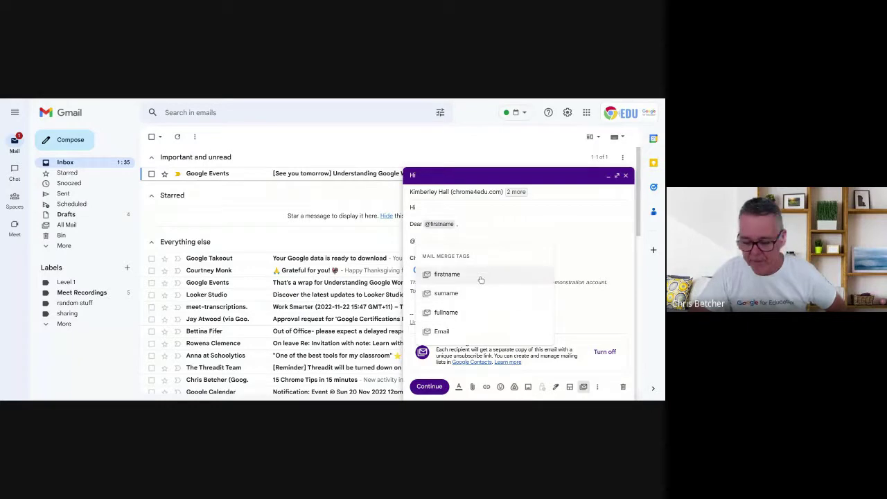
click(622, 386)
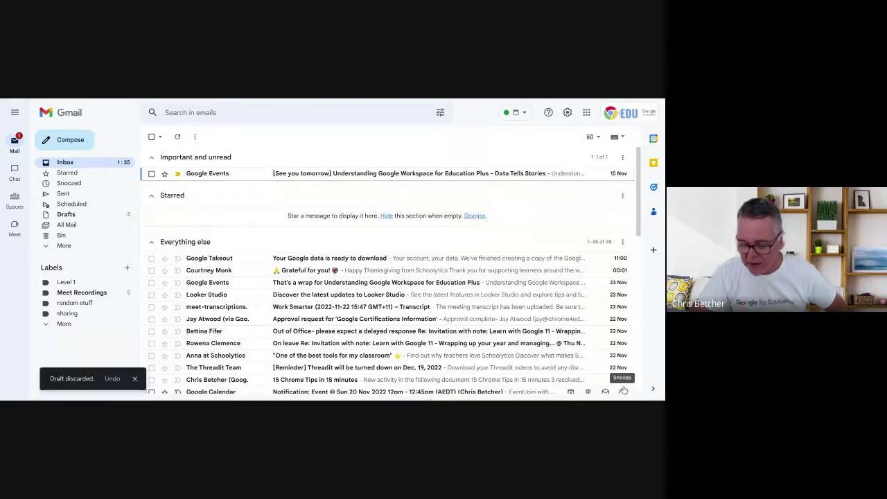
Start a new message with the Call to action (inverted) layout and turn on multi-send mode
click(66, 143)
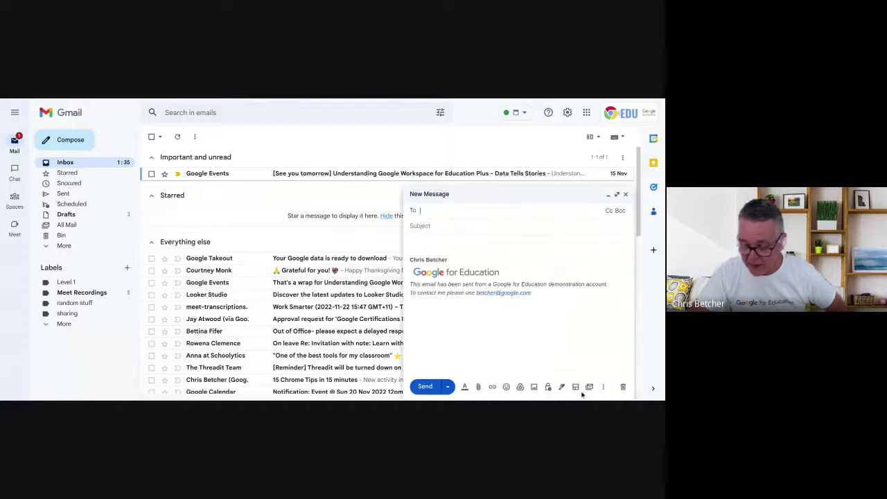
click(575, 387)
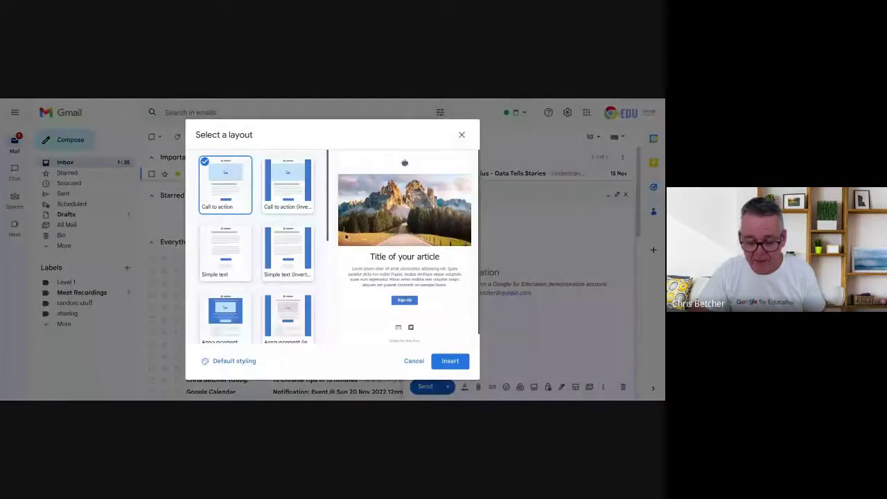
click(291, 186)
click(442, 354)
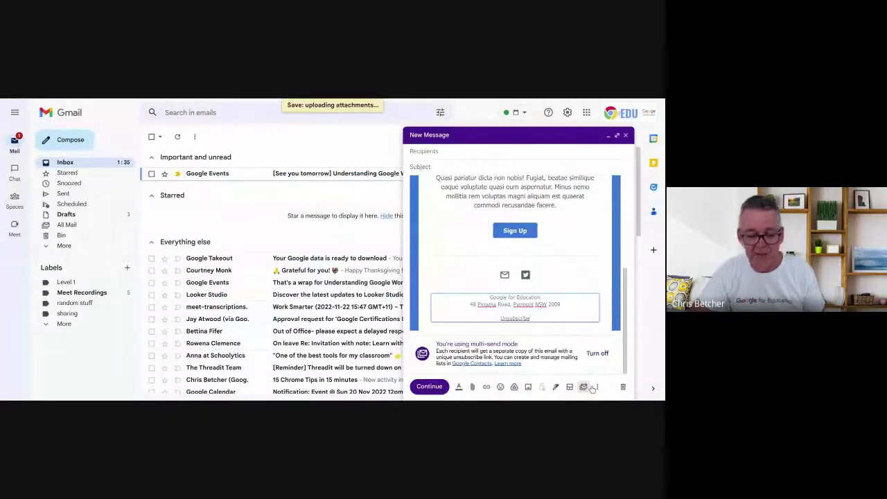
scroll(485, 242, up, 1)
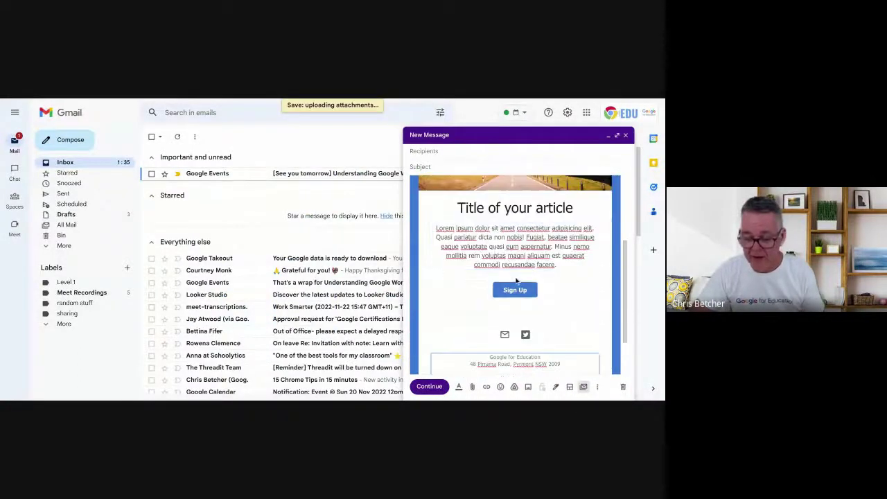
click(474, 223)
key(ctrl+a)
key(BackSpace)
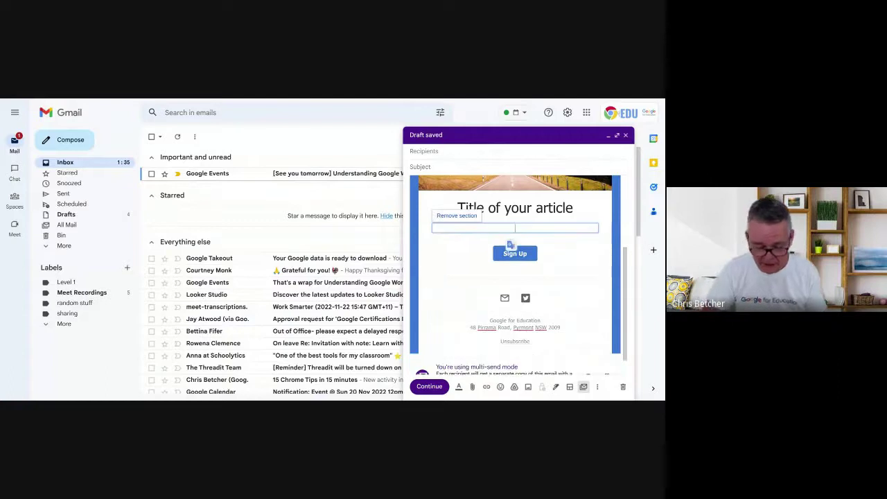
text(Dear @)
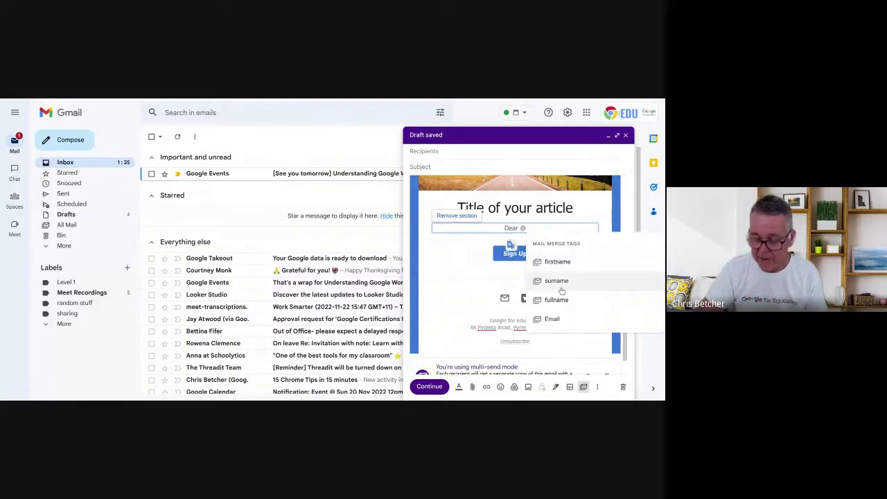
click(557, 261)
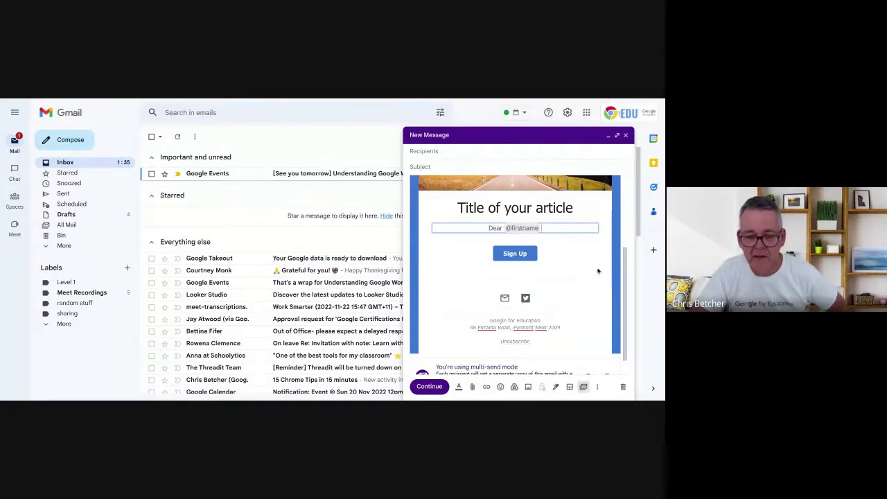
Discard the layout draft and switch to the "What's New with Google for Education" presentation
click(623, 387)
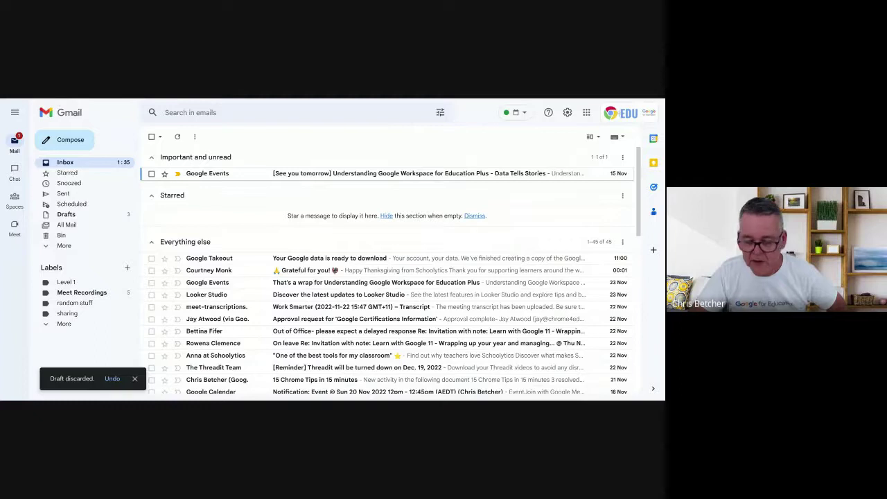
key(alt+Tab)
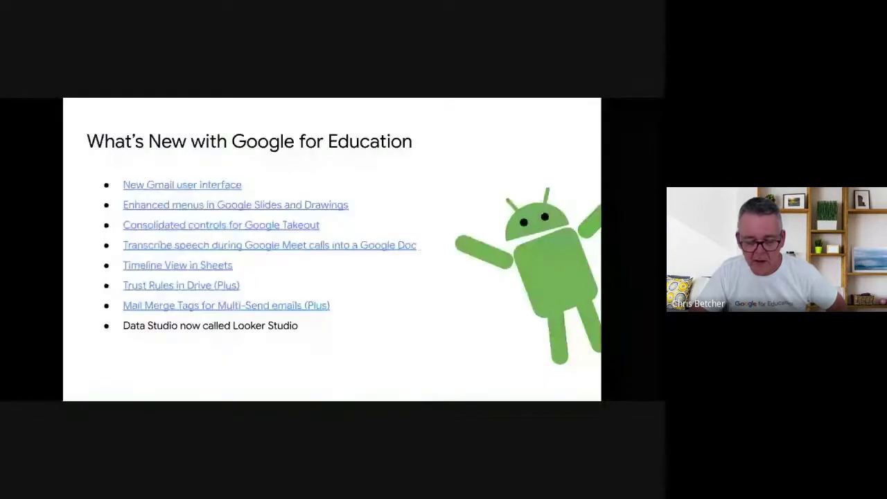